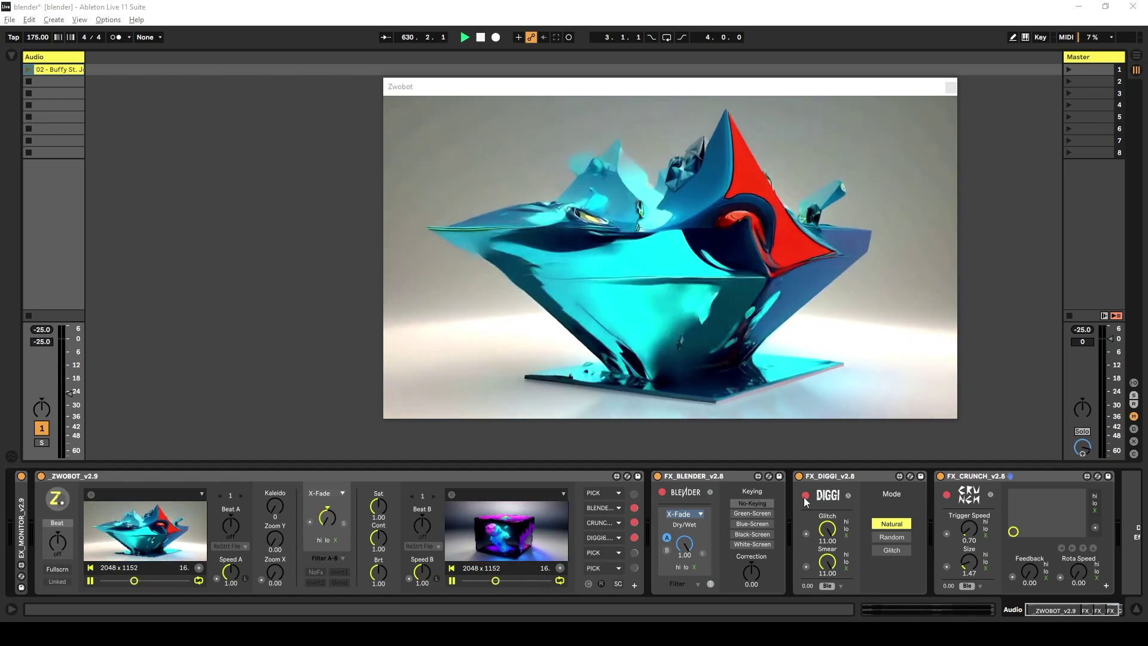
Toggle the Diggi glitch effect off and on to compare, then switch on the Blender effect
{"action": "left_click", "coordinate": [805, 496]}
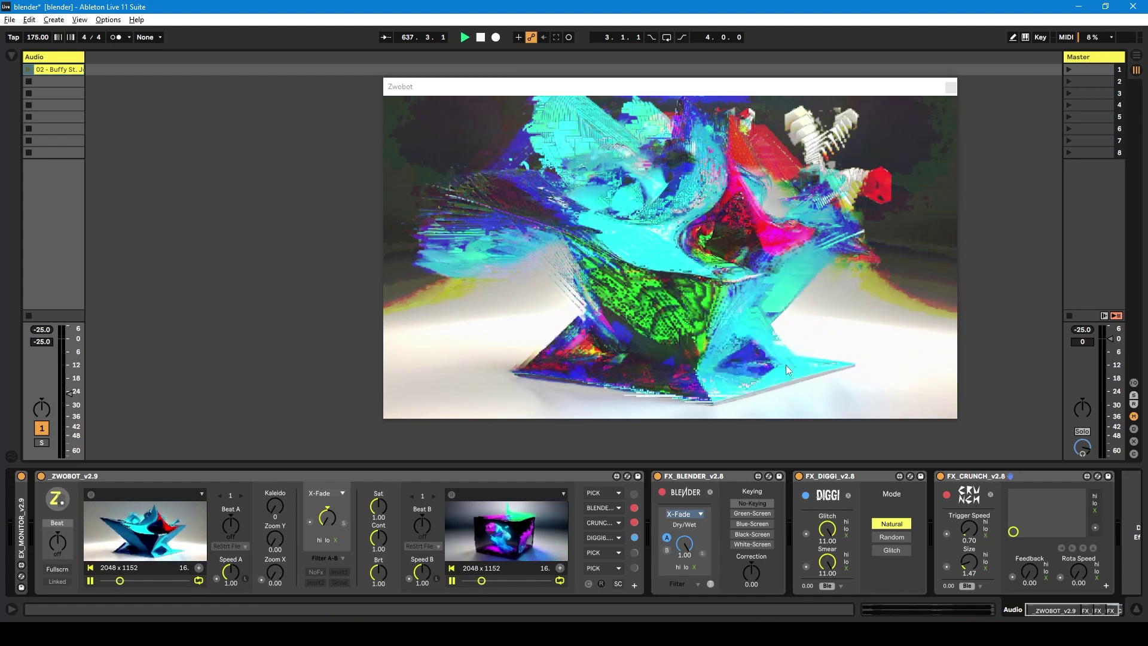
{"action": "left_click", "coordinate": [805, 497]}
{"action": "left_click", "coordinate": [805, 495]}
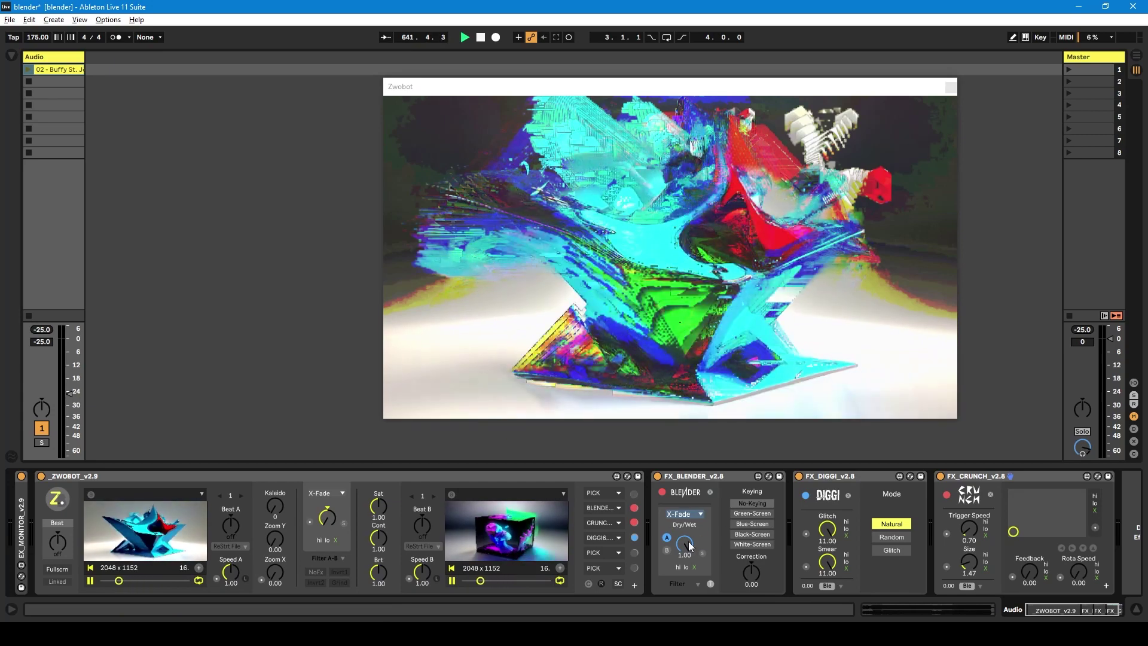
{"action": "left_click", "coordinate": [662, 492]}
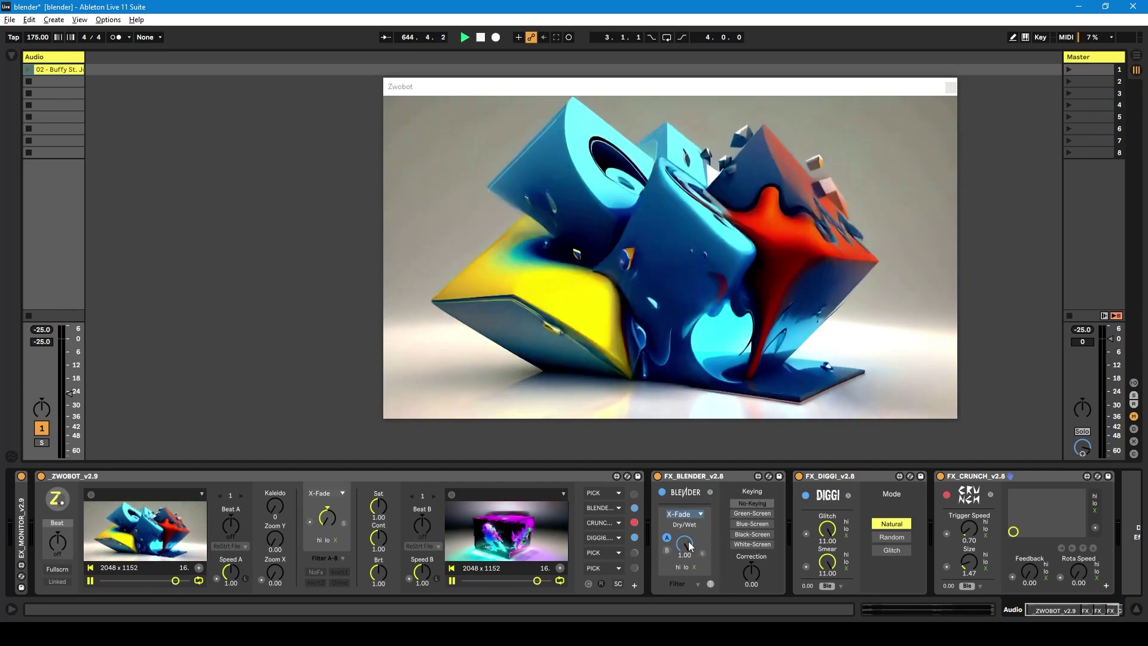
Lower the Blender Dry/Wet knob from 1.00 to 0.00
{"action": "left_click_drag", "start_coordinate": [693, 548], "coordinate": [694, 625]}
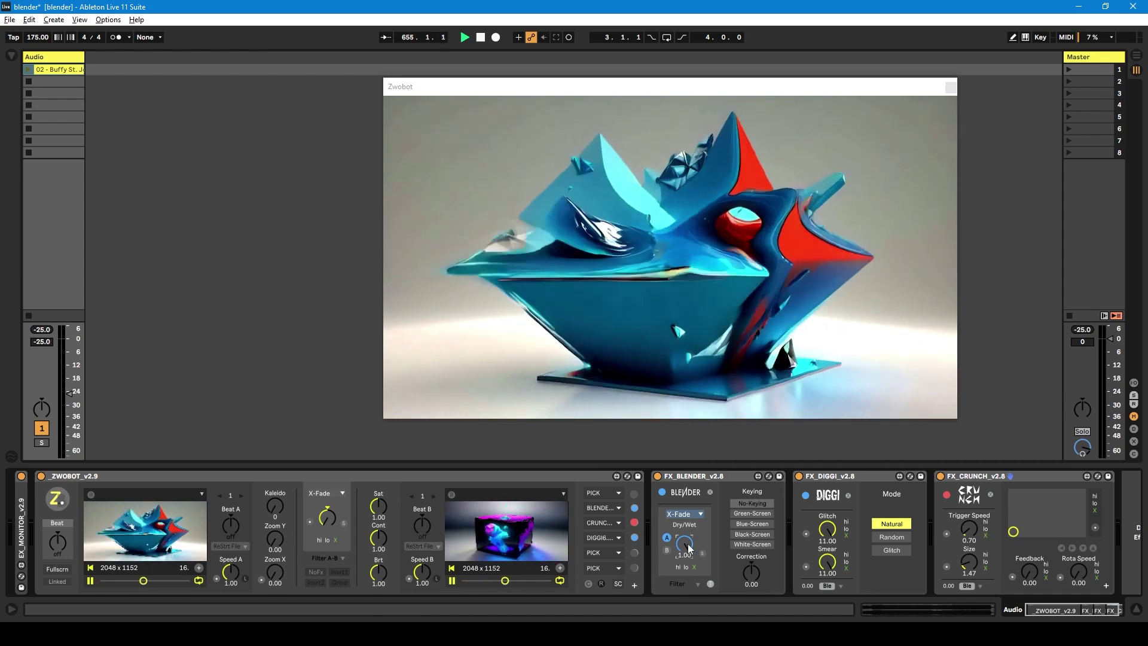
{"action": "left_click_drag", "start_coordinate": [689, 548], "coordinate": [689, 574]}
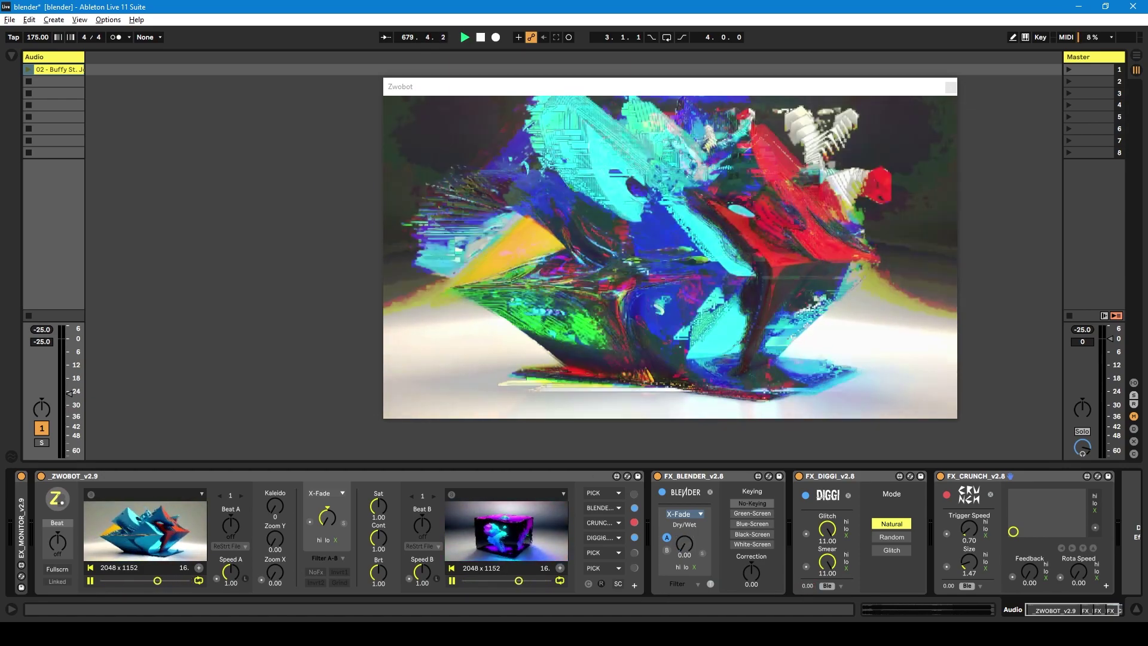
Turn on the Crunch effect and sweep the Blender mix up, then down to 0.15
{"action": "left_click", "coordinate": [946, 495]}
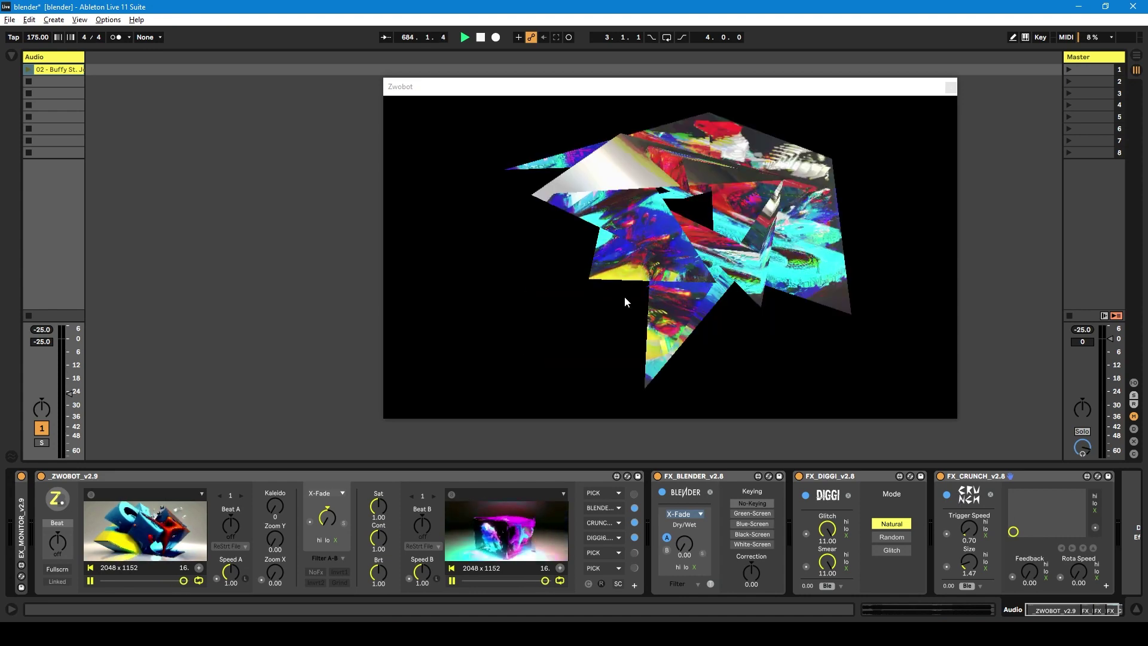
{"action": "left_click_drag", "start_coordinate": [685, 545], "coordinate": [684, 493]}
{"action": "left_click_drag", "start_coordinate": [684, 543], "coordinate": [685, 592]}
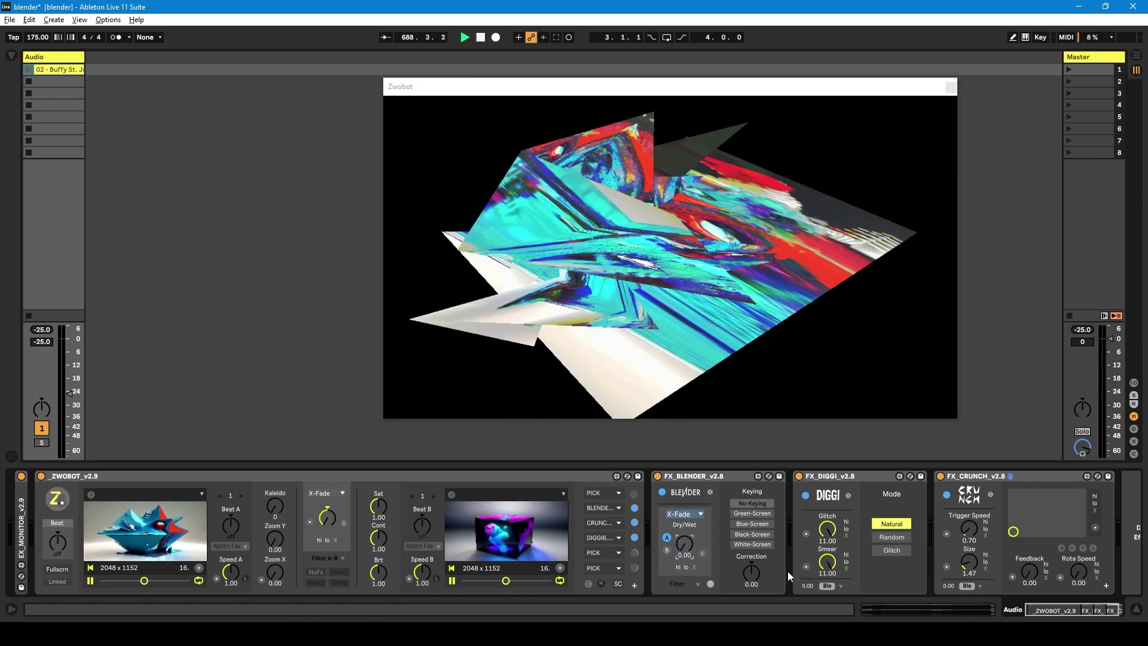
Raise DIGGI and Crunch to 1.00 and 0.84, return them to 0.00, and briefly blend in the sculpture
{"action": "left_click_drag", "start_coordinate": [807, 586], "coordinate": [807, 562]}
{"action": "left_click_drag", "start_coordinate": [948, 586], "coordinate": [945, 604]}
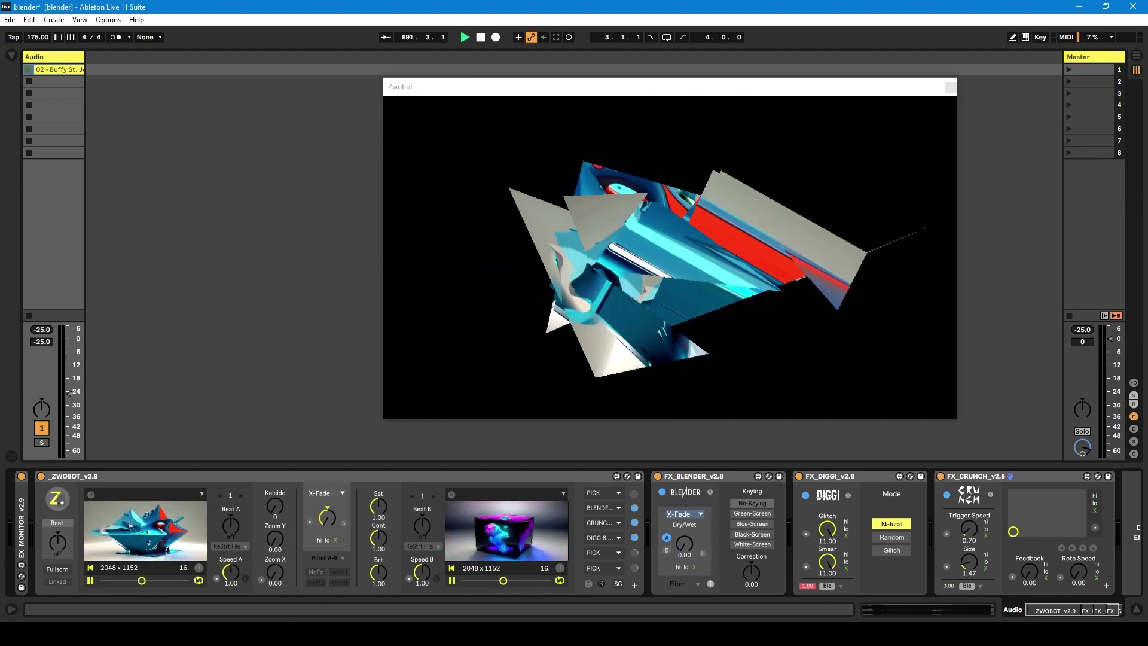
{"action": "left_click_drag", "start_coordinate": [806, 584], "coordinate": [798, 587]}
{"action": "mouse_move", "coordinate": [685, 549]}
{"action": "left_mouse_down"}
{"action": "mouse_move", "coordinate": [684, 523]}
{"action": "mouse_move", "coordinate": [684, 556]}
{"action": "left_mouse_up"}
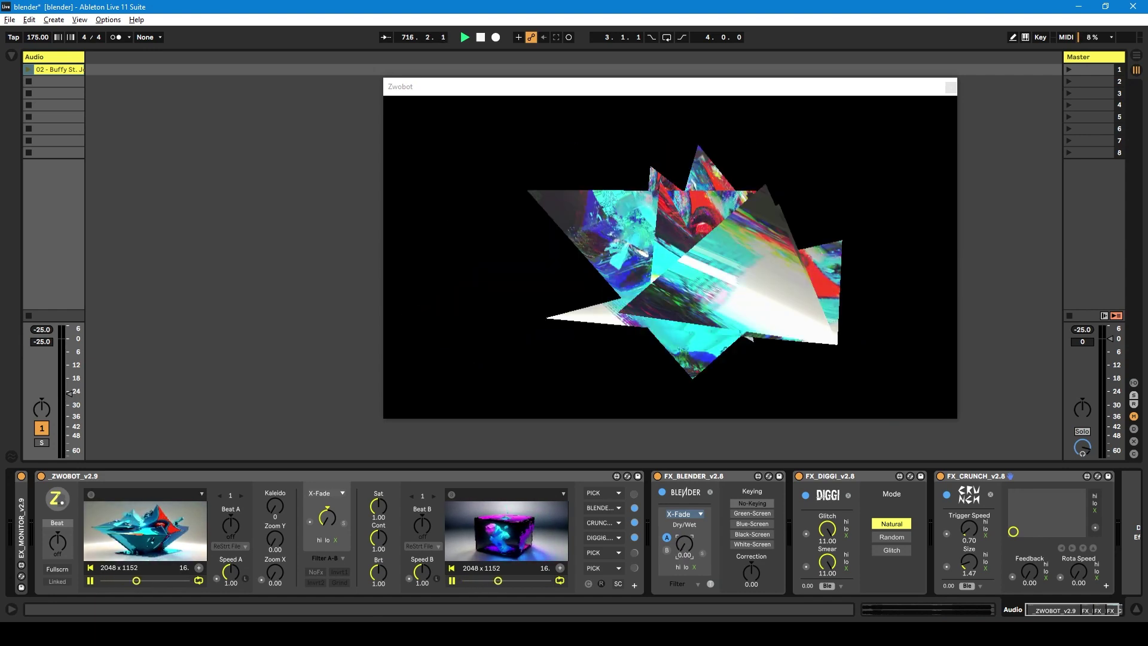
{"action": "left_click_drag", "start_coordinate": [680, 551], "coordinate": [684, 553]}
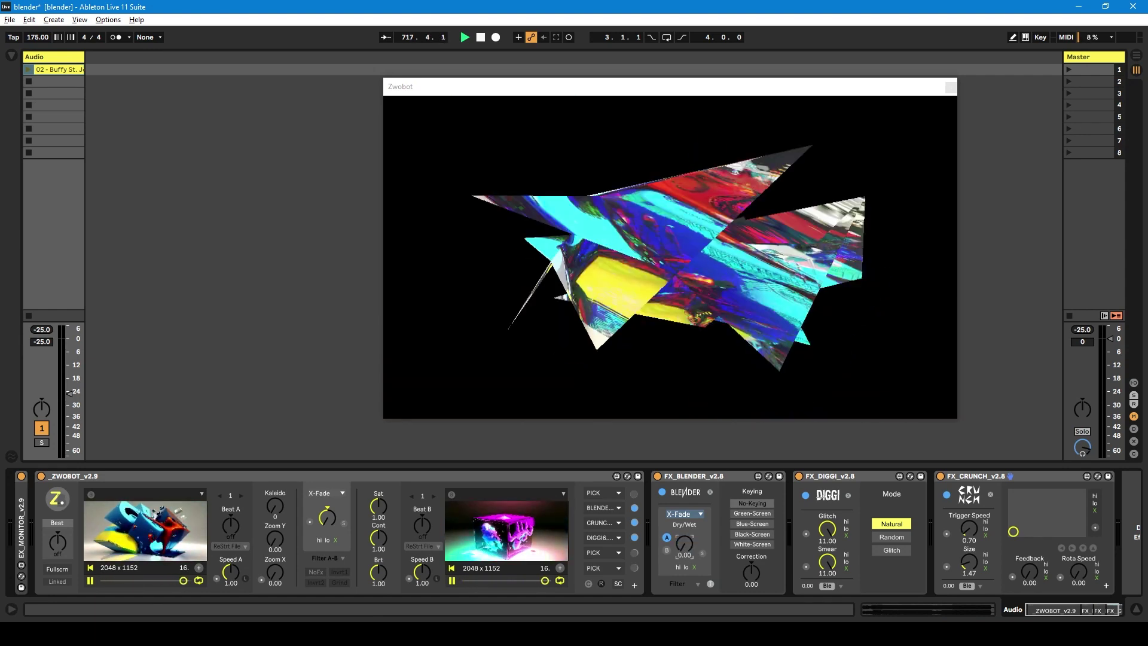
{"action": "left_click", "coordinate": [703, 553]}
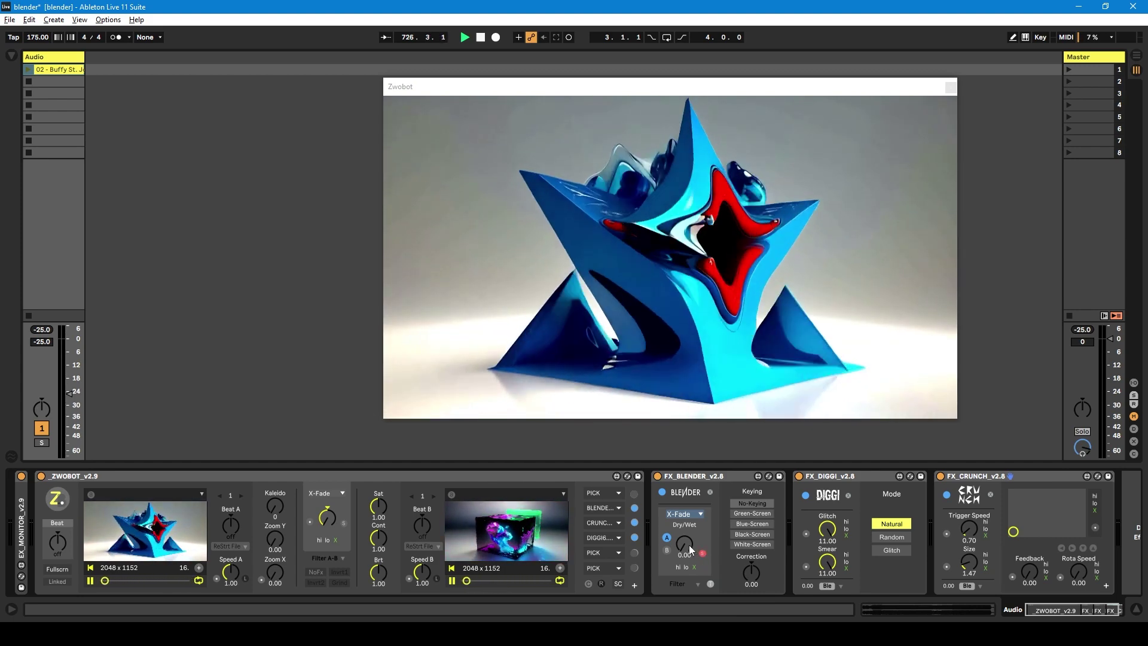
{"action": "left_click", "coordinate": [697, 514]}
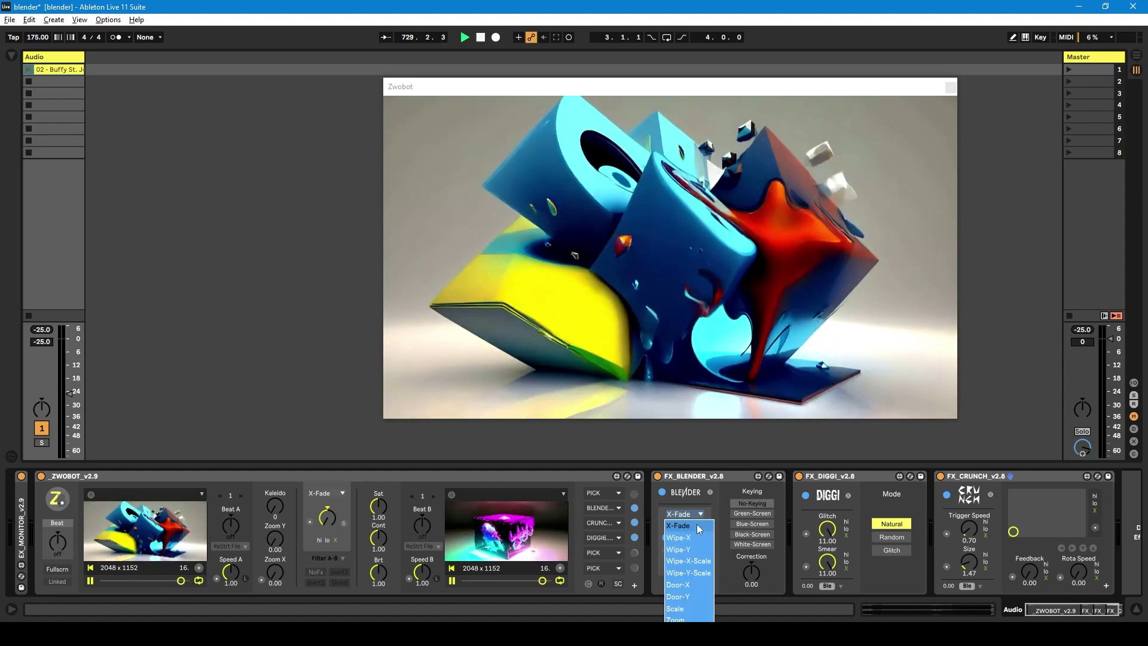
{"action": "left_click", "coordinate": [703, 513]}
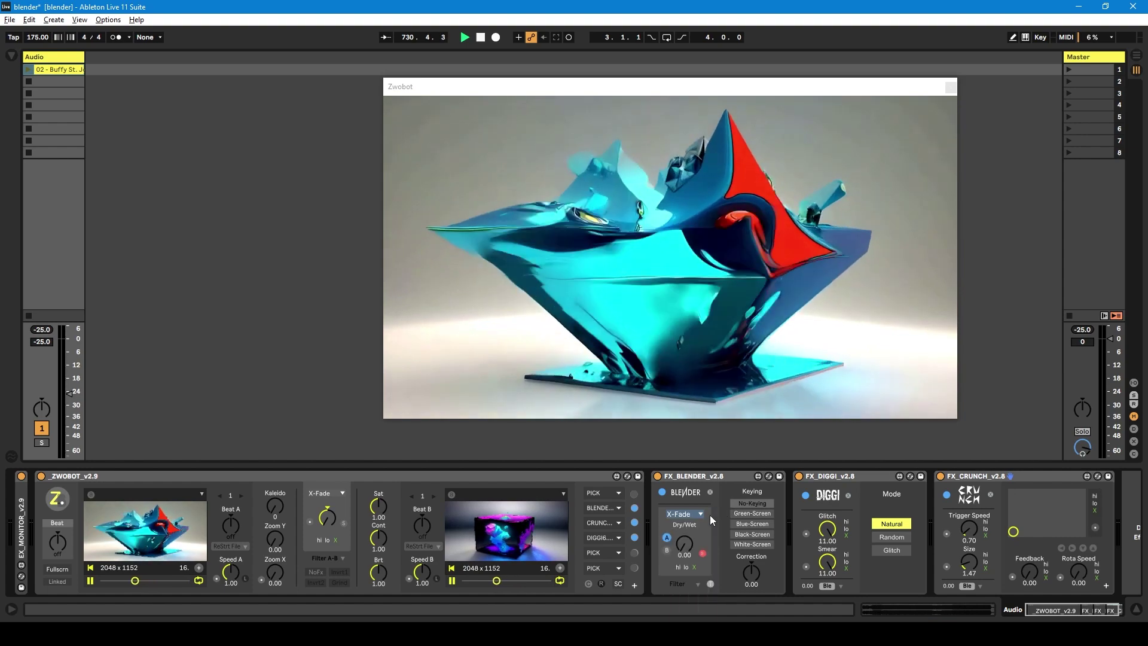
{"action": "mouse_move", "coordinate": [680, 549]}
{"action": "left_mouse_down"}
{"action": "mouse_move", "coordinate": [681, 487]}
{"action": "mouse_move", "coordinate": [680, 553]}
{"action": "left_mouse_up"}
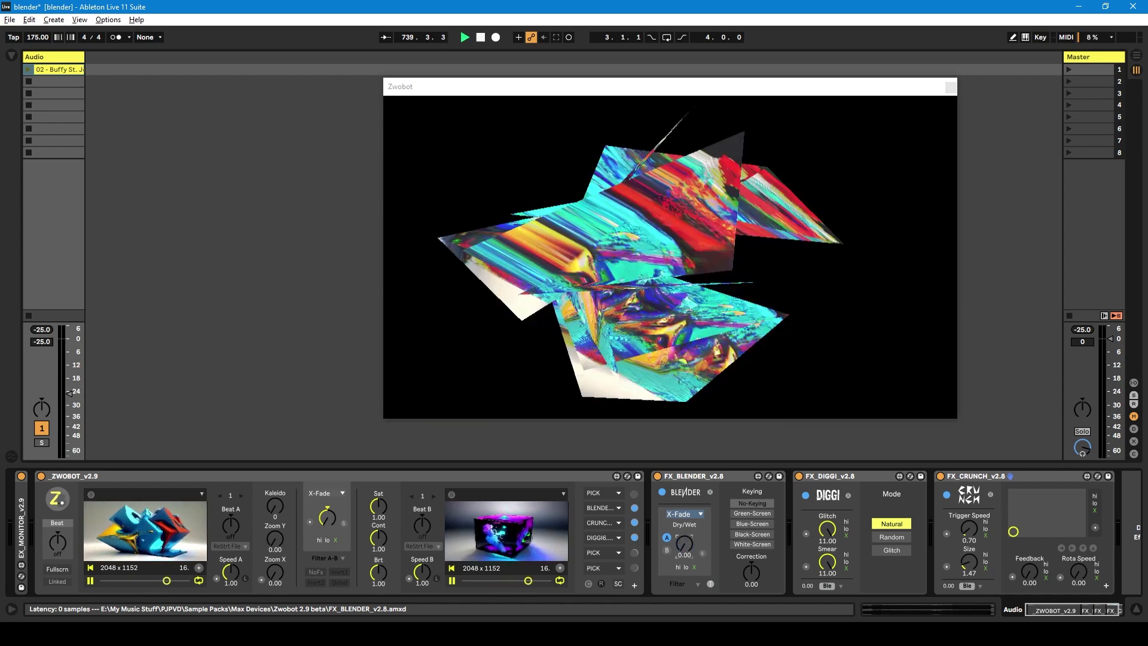
Audition the Wipe-X, Wipe-Y, Wipe-Scale and Scale Blender transitions
{"action": "left_click", "coordinate": [680, 537]}
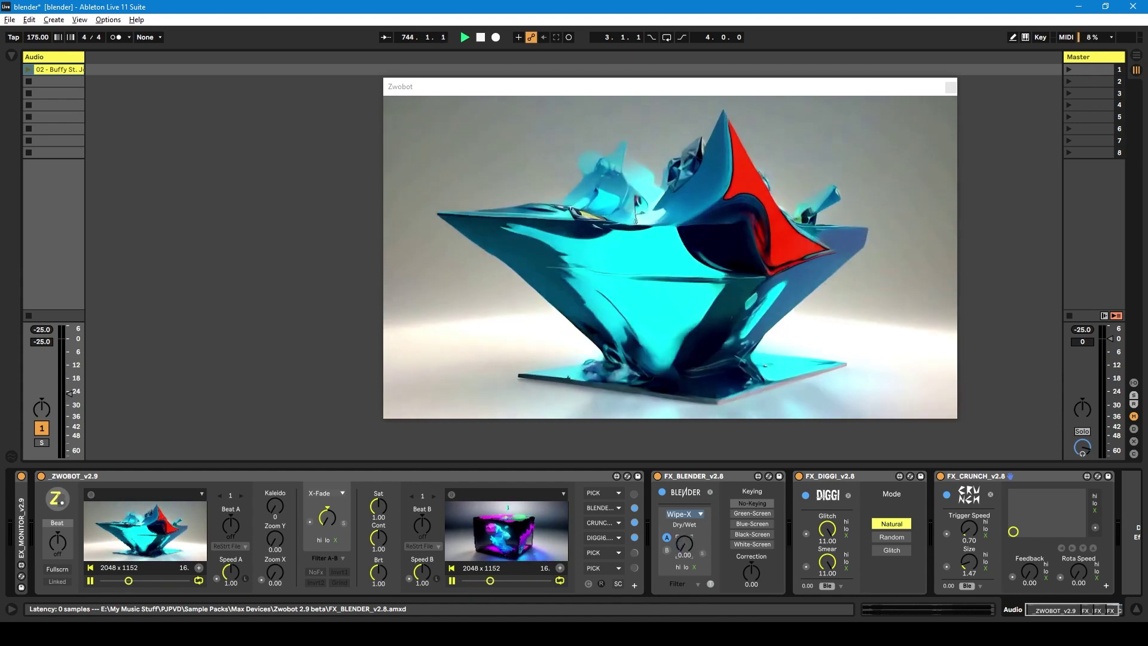
{"action": "left_click", "coordinate": [698, 511]}
{"action": "left_click", "coordinate": [686, 552]}
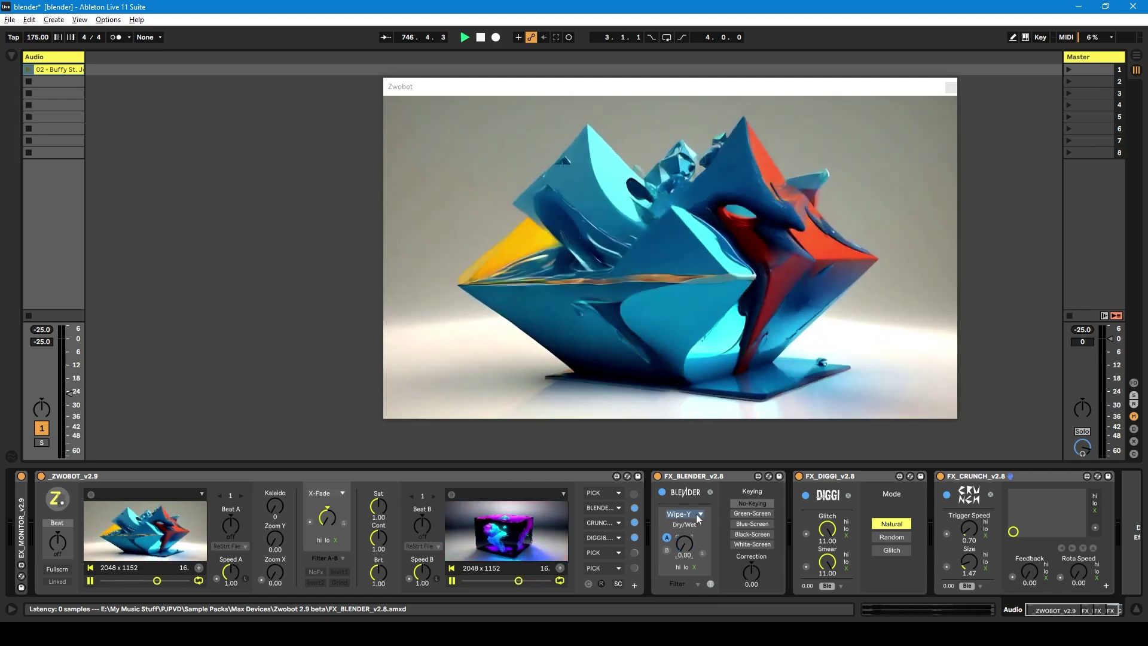
{"action": "left_click", "coordinate": [696, 514]}
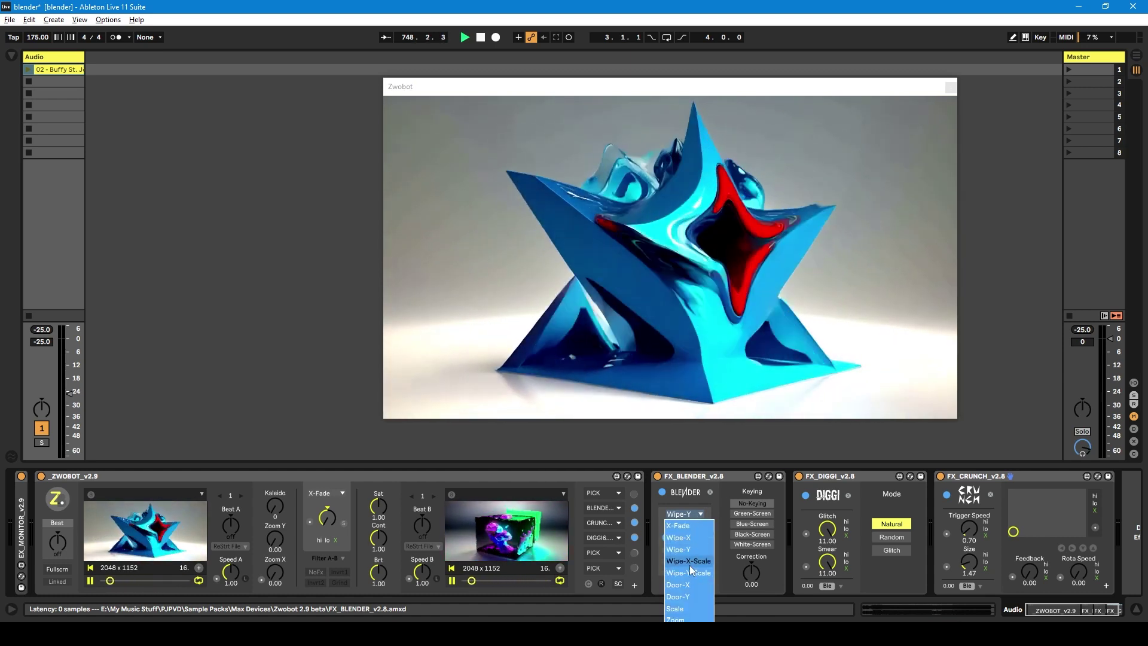
{"action": "left_click", "coordinate": [688, 563]}
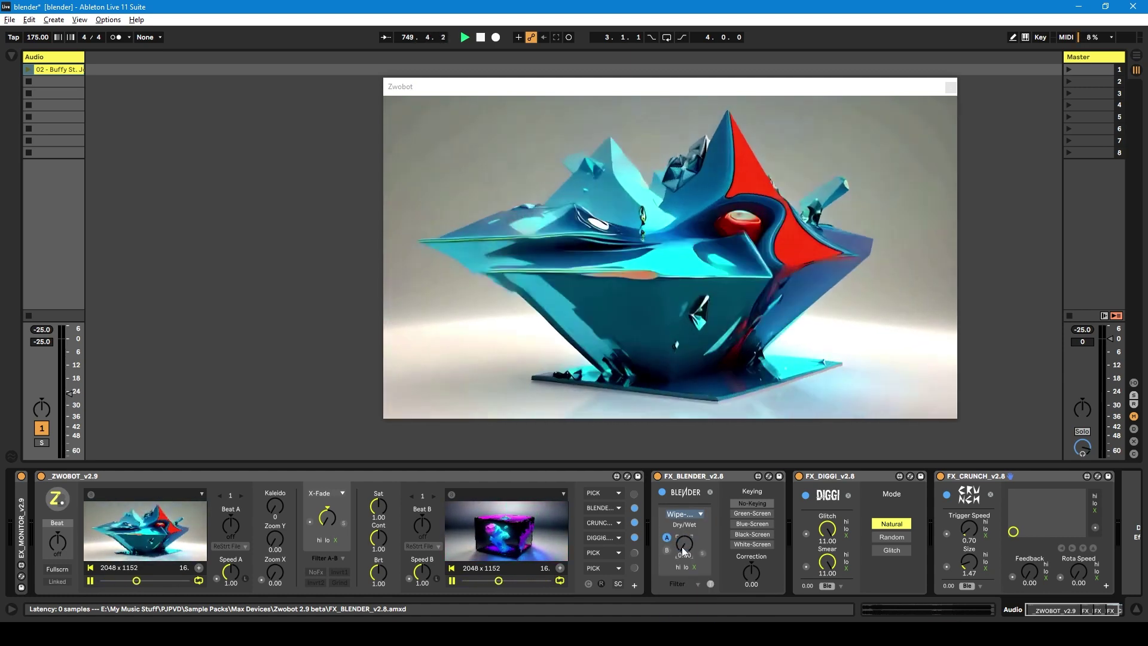
{"action": "left_click", "coordinate": [694, 514]}
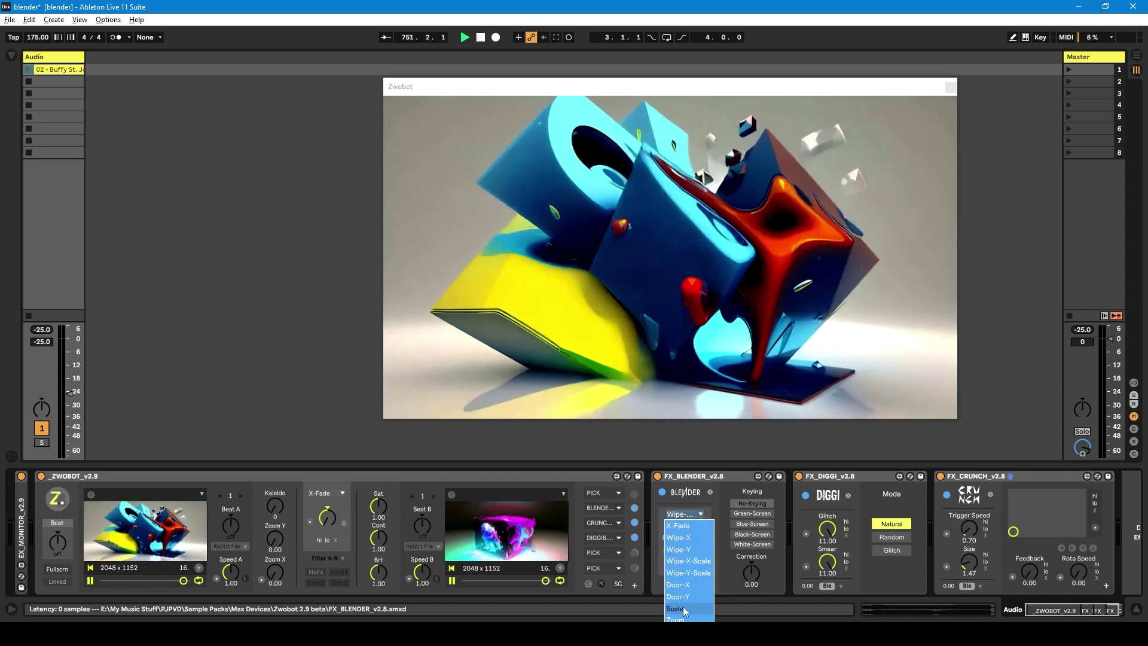
{"action": "left_click", "coordinate": [682, 607]}
Raise the Blender mix, return the transition to X-Fade, and set the filter to hi
{"action": "left_click_drag", "start_coordinate": [685, 547], "coordinate": [685, 521]}
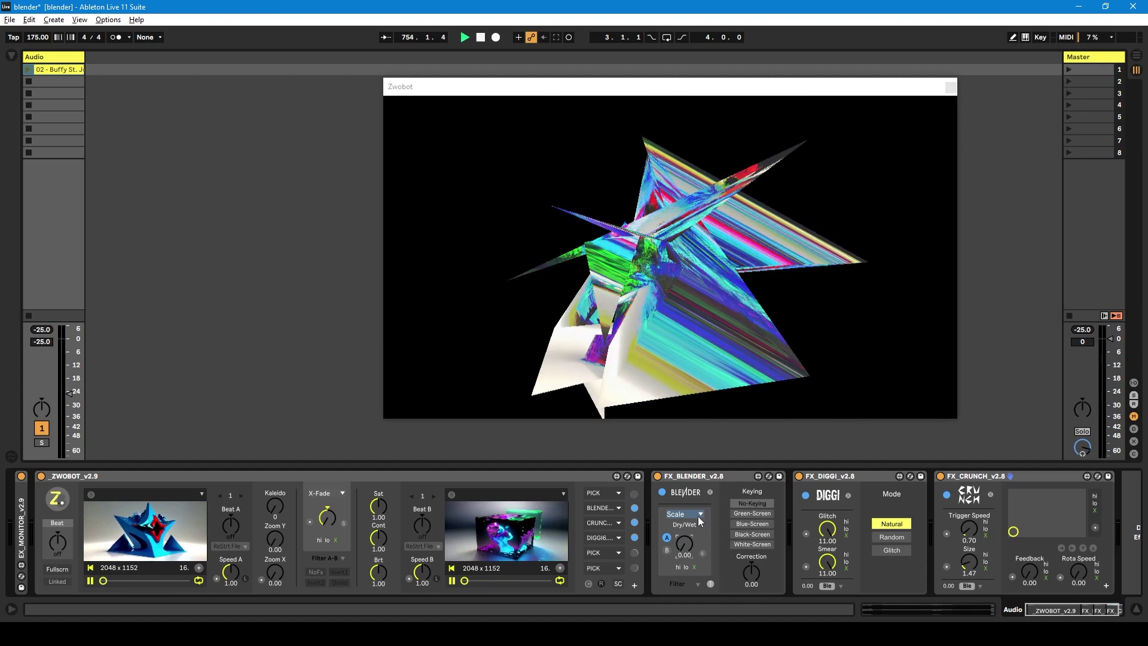
{"action": "left_click", "coordinate": [699, 514]}
{"action": "left_click", "coordinate": [699, 526]}
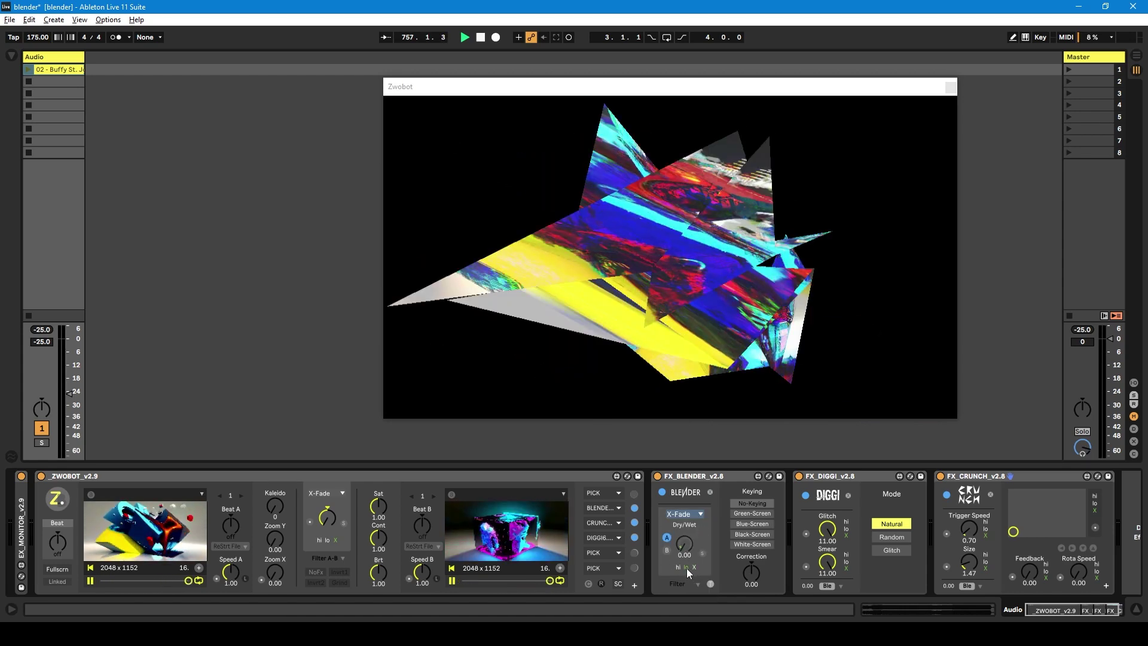
{"action": "left_click", "coordinate": [677, 567]}
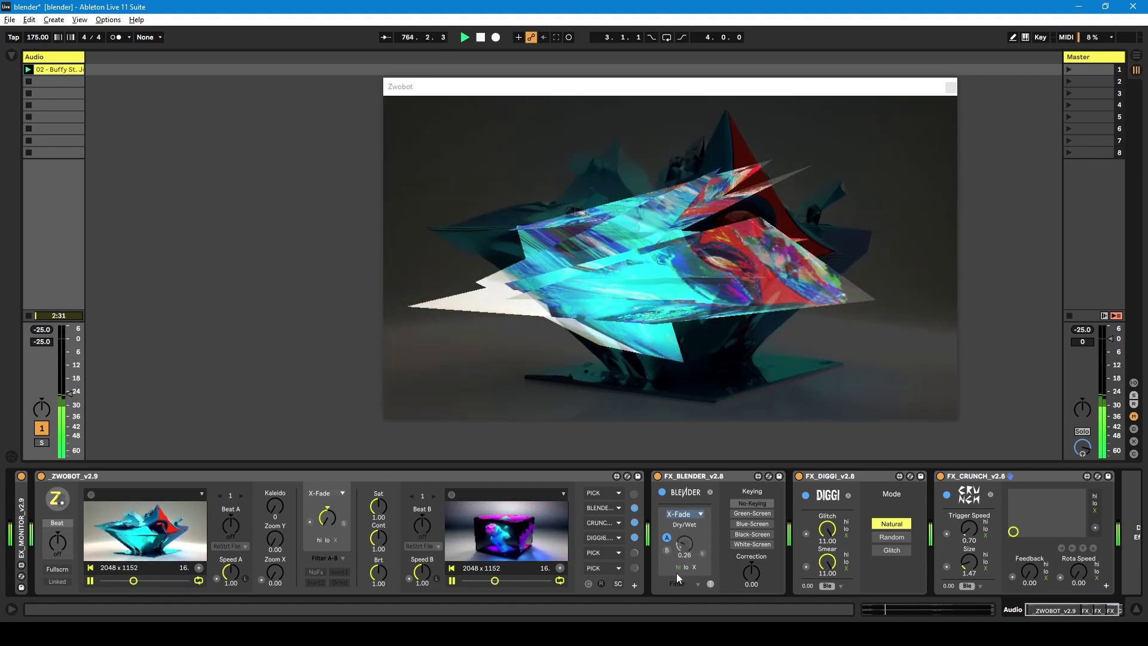
Cycle the Blender transition through Wipe-X, Scale and Zoom, ending on Circle
{"action": "left_click", "coordinate": [698, 516]}
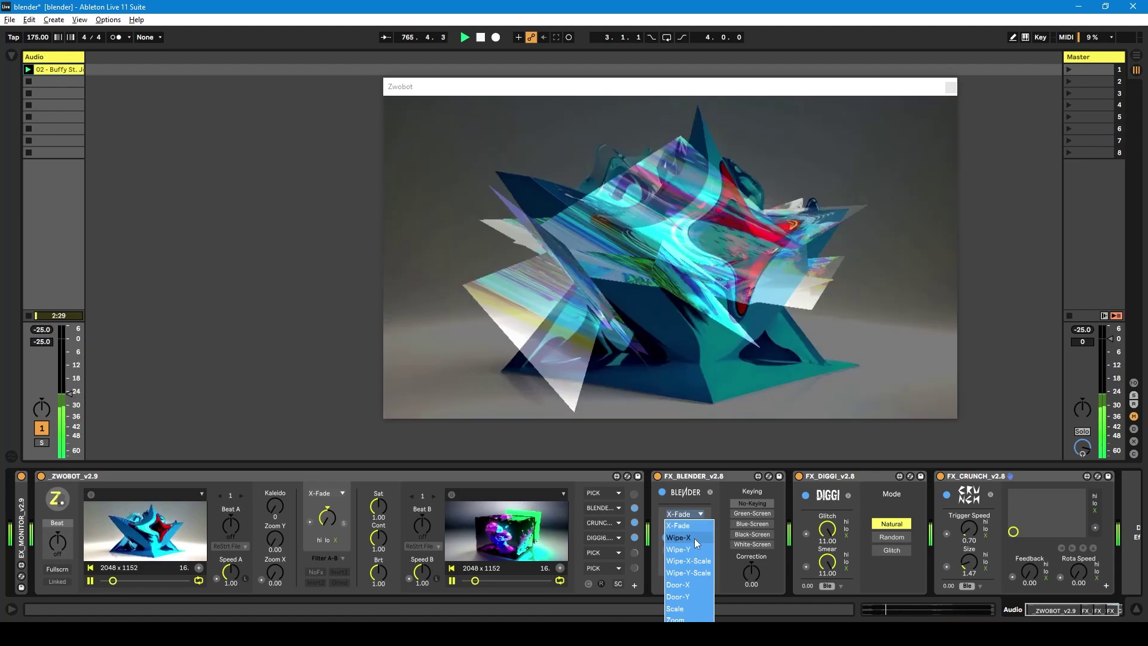
{"action": "left_click", "coordinate": [694, 538]}
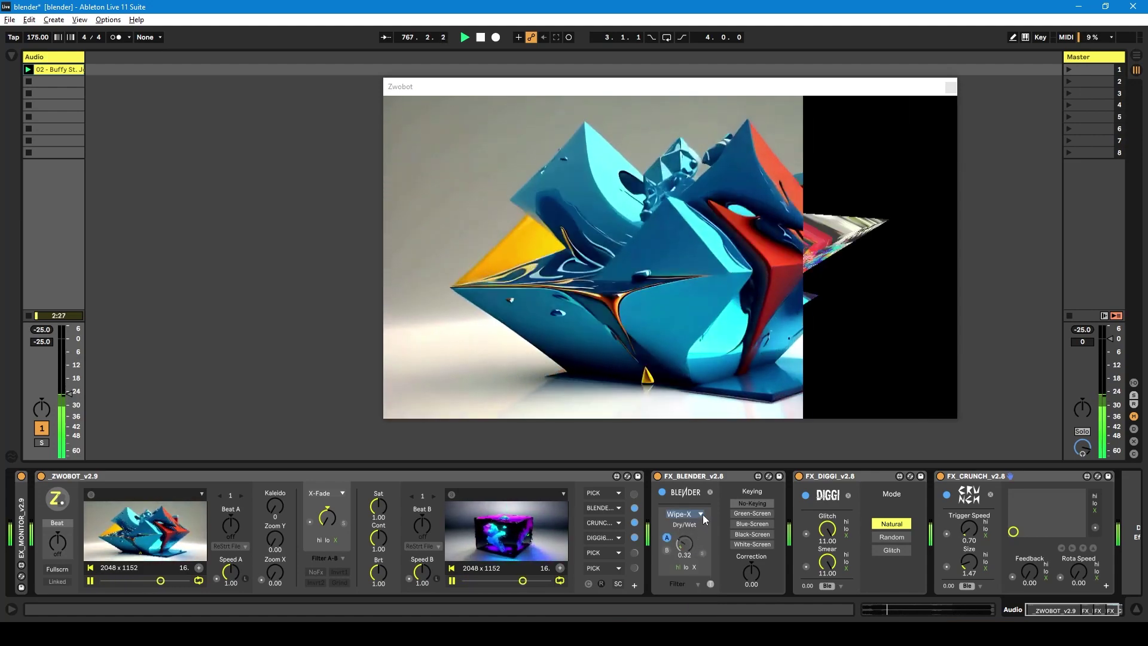
{"action": "left_click", "coordinate": [698, 514]}
{"action": "left_click", "coordinate": [677, 608]}
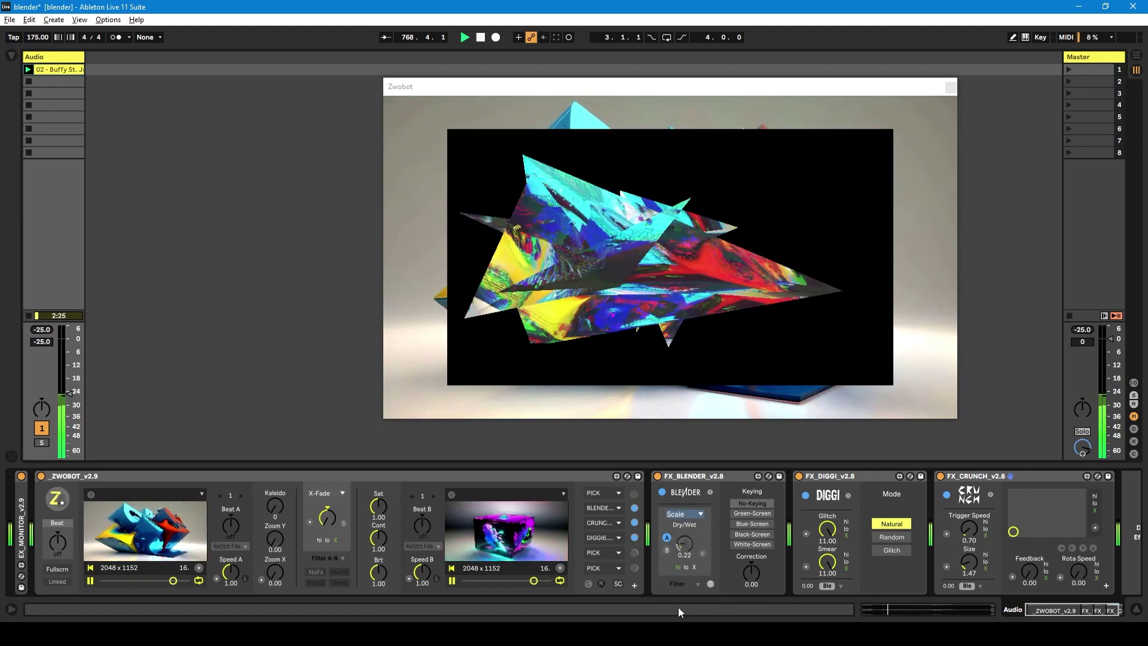
{"action": "left_click", "coordinate": [699, 515]}
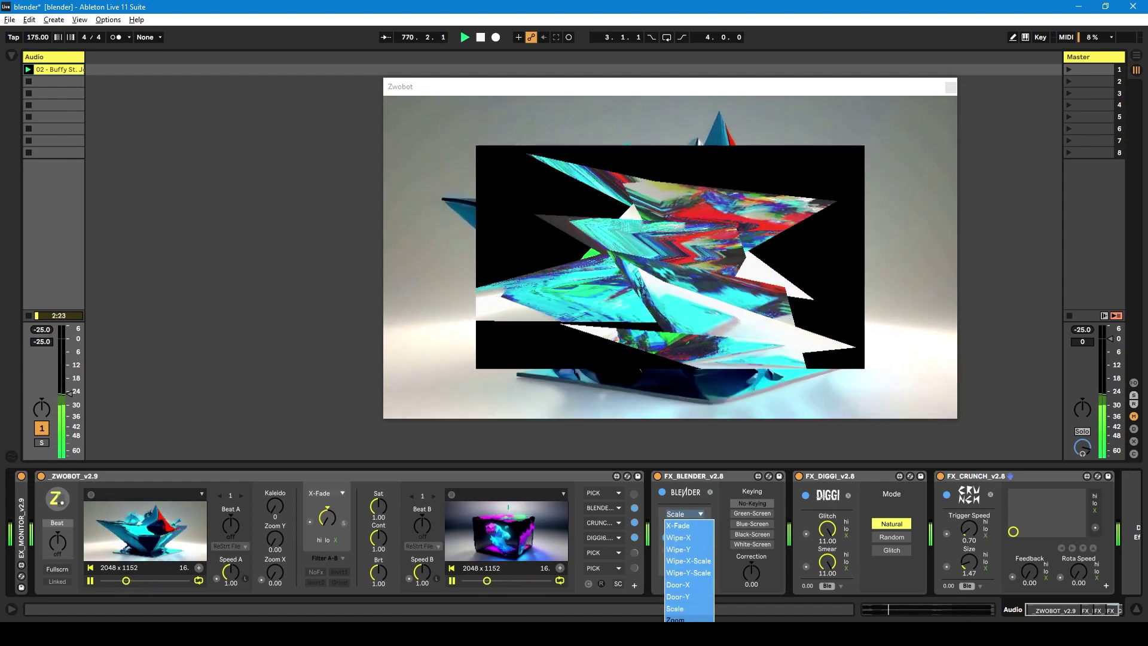
{"action": "left_click", "coordinate": [675, 619]}
{"action": "left_click", "coordinate": [698, 515]}
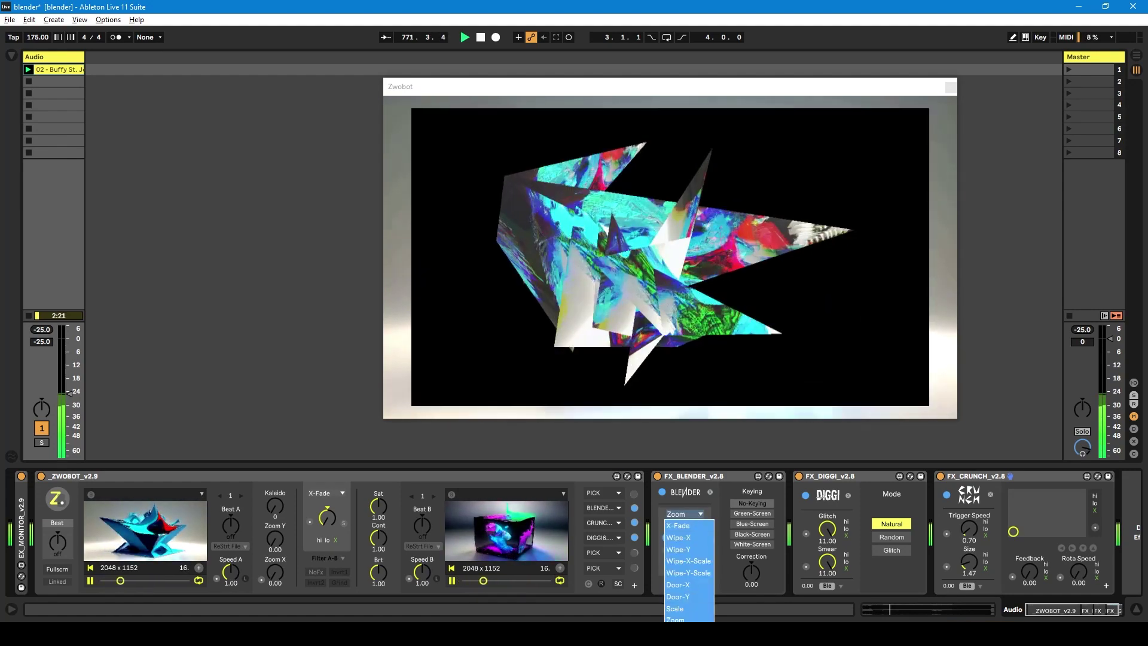
{"action": "left_click", "coordinate": [676, 565]}
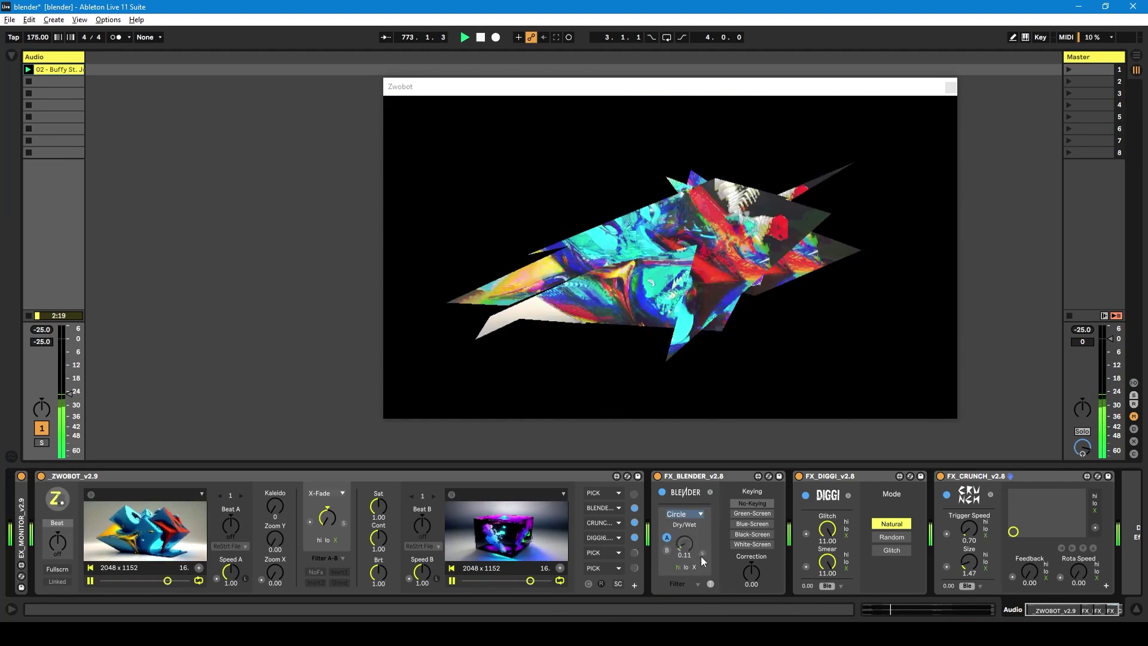
Fire the Blender trigger three times, stop the audio clip, then turn the trigger off
{"action": "left_click", "coordinate": [702, 554]}
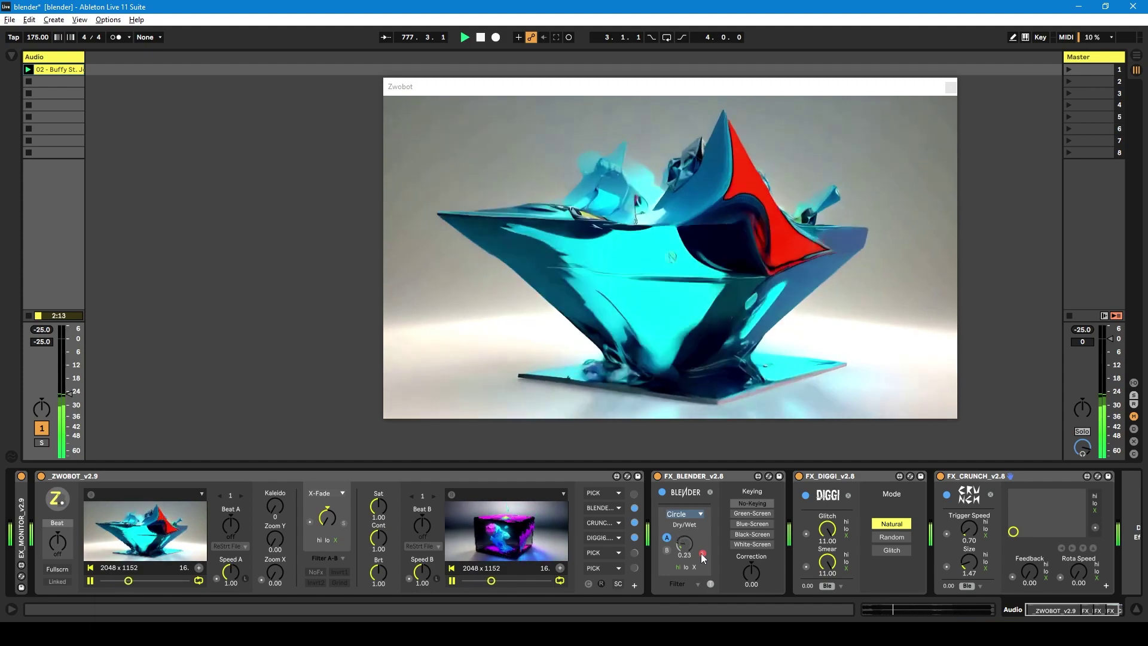
{"action": "left_click", "coordinate": [701, 553]}
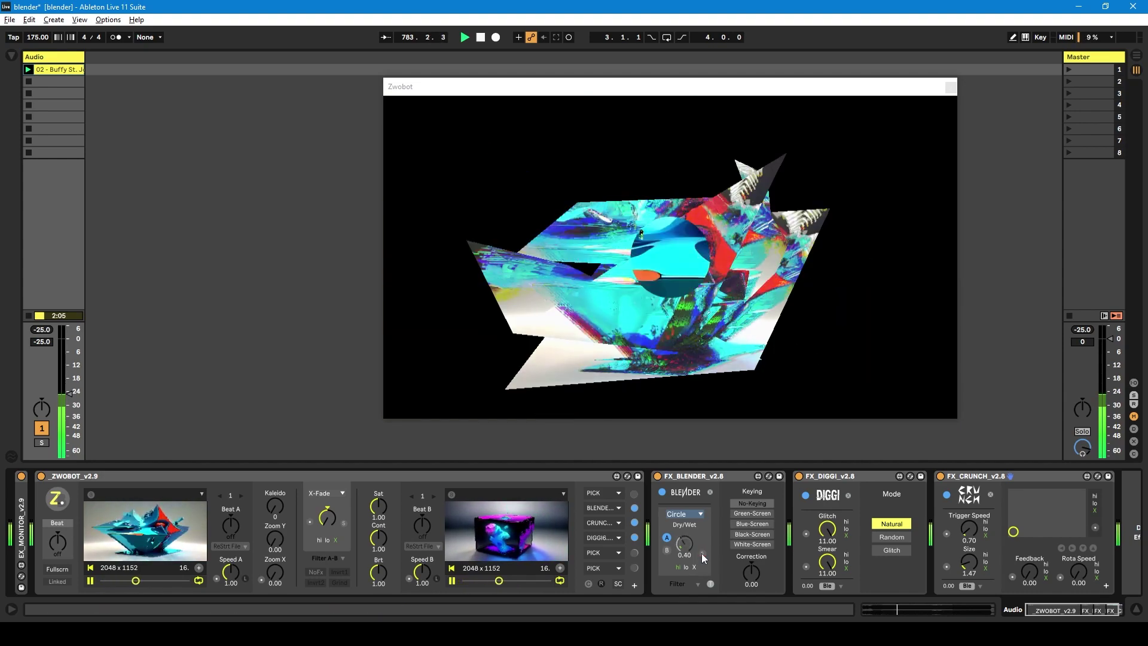
{"action": "left_click", "coordinate": [702, 553]}
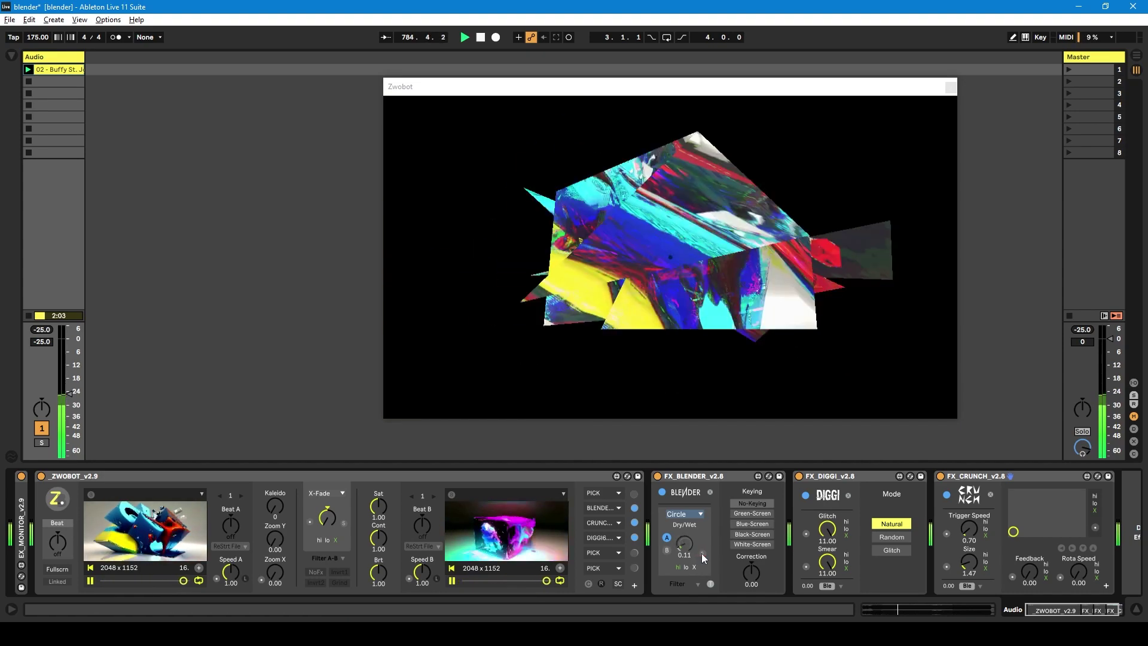
{"action": "left_click", "coordinate": [27, 80]}
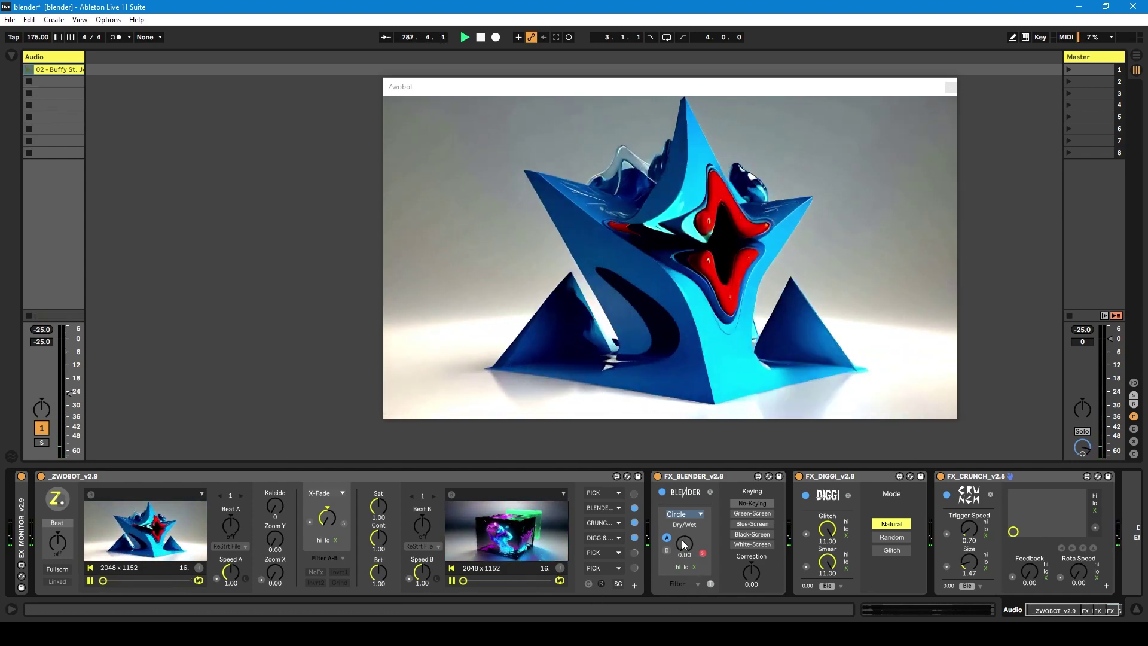
{"action": "left_click", "coordinate": [703, 553]}
Set the transition back to X-Fade and sweep Dry/Wet from fully wet to about a quarter
{"action": "left_click", "coordinate": [687, 514]}
{"action": "left_click", "coordinate": [689, 553]}
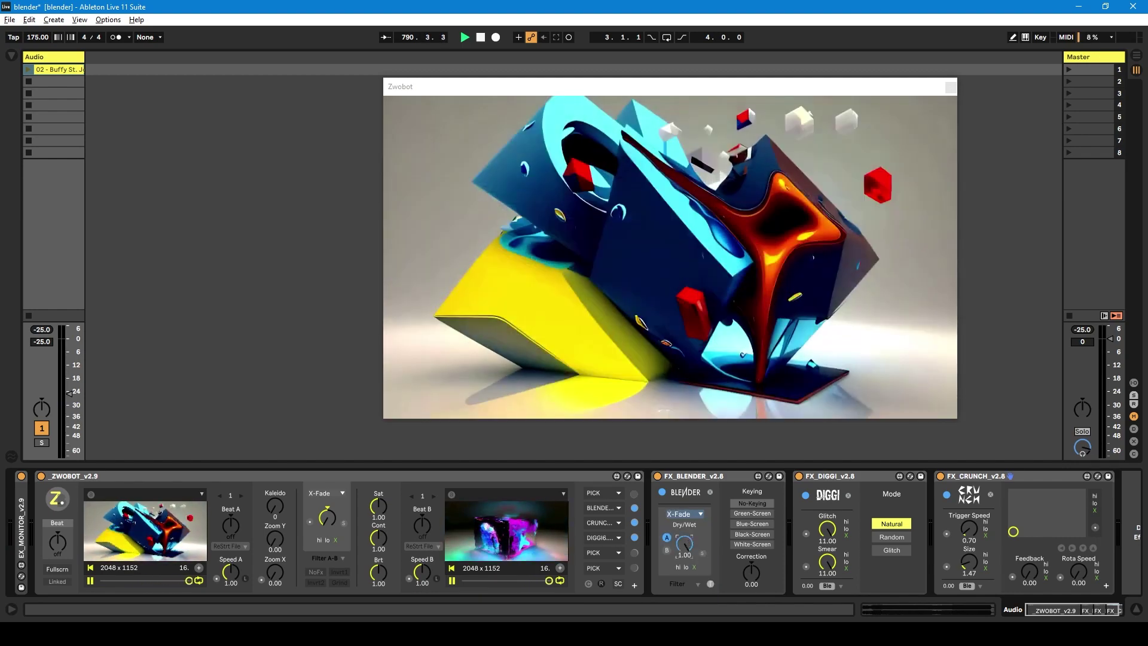
{"action": "left_click_drag", "start_coordinate": [683, 545], "coordinate": [682, 478]}
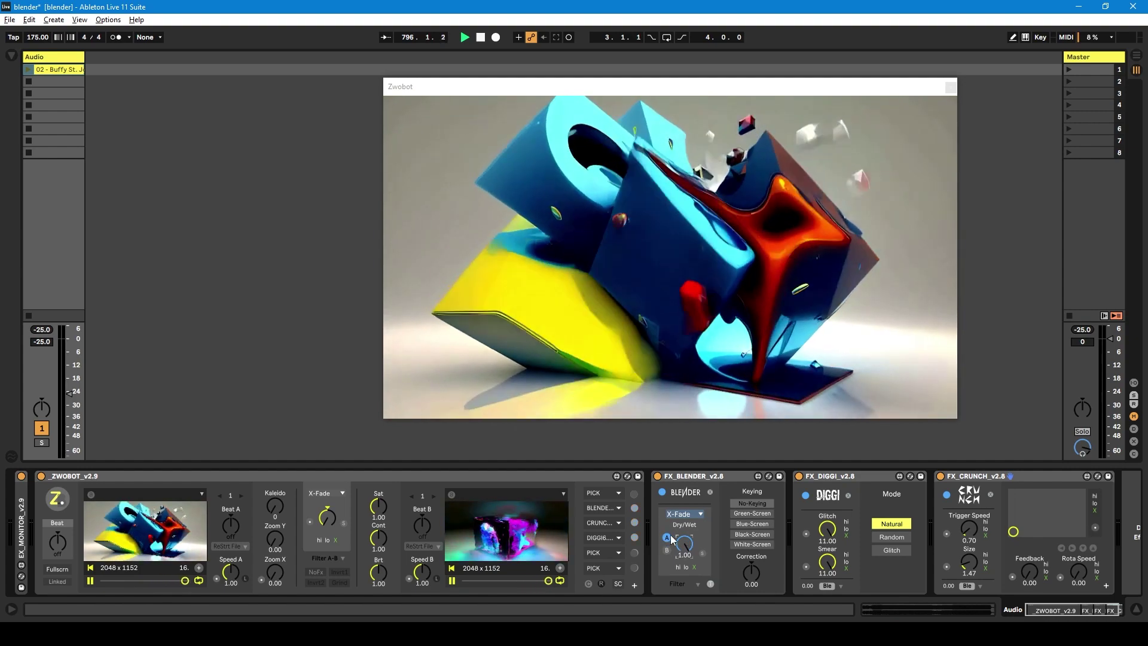
{"action": "left_click_drag", "start_coordinate": [683, 547], "coordinate": [684, 609]}
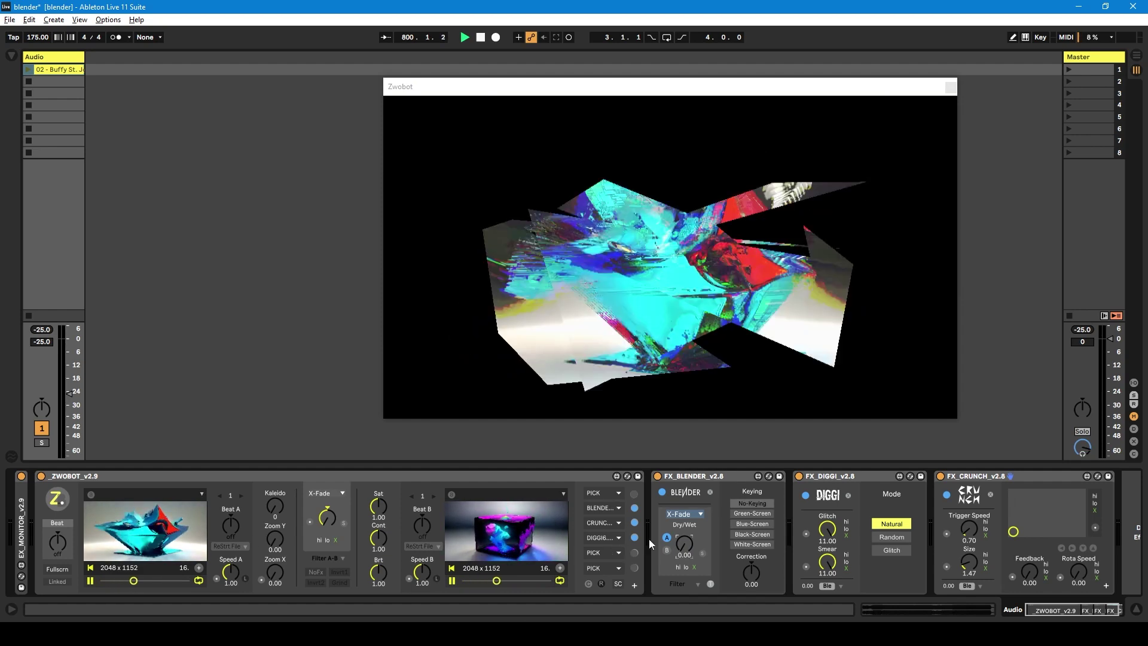
Make clip B the Blender target, then bypass and re-enable the Blender device
{"action": "left_click", "coordinate": [665, 550]}
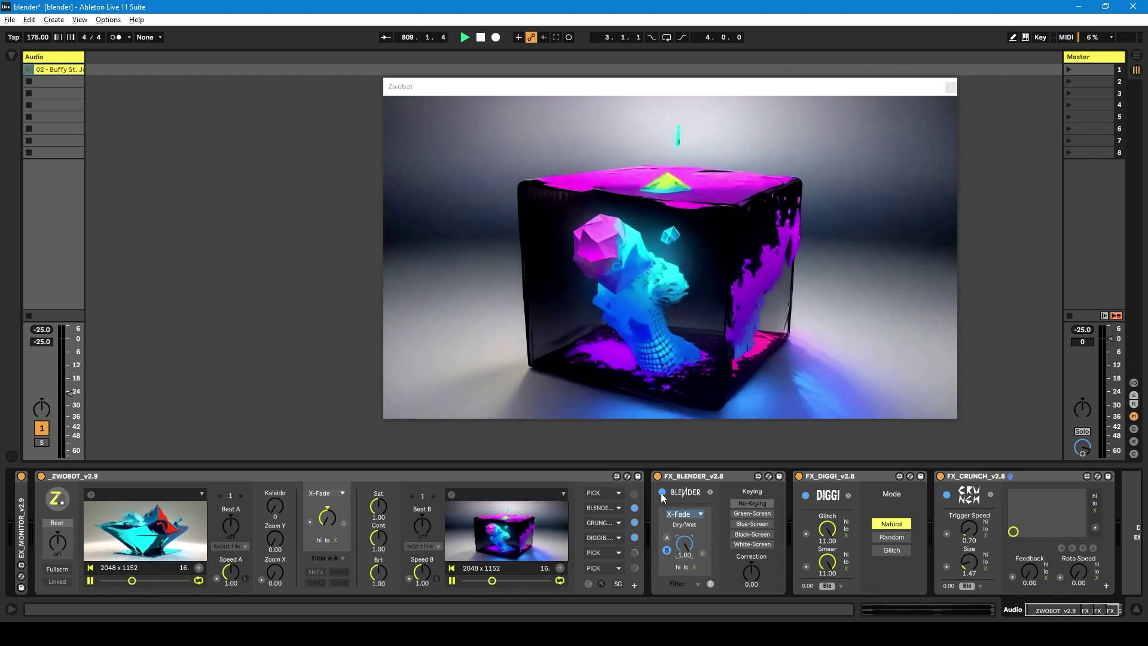
{"action": "left_click", "coordinate": [662, 492]}
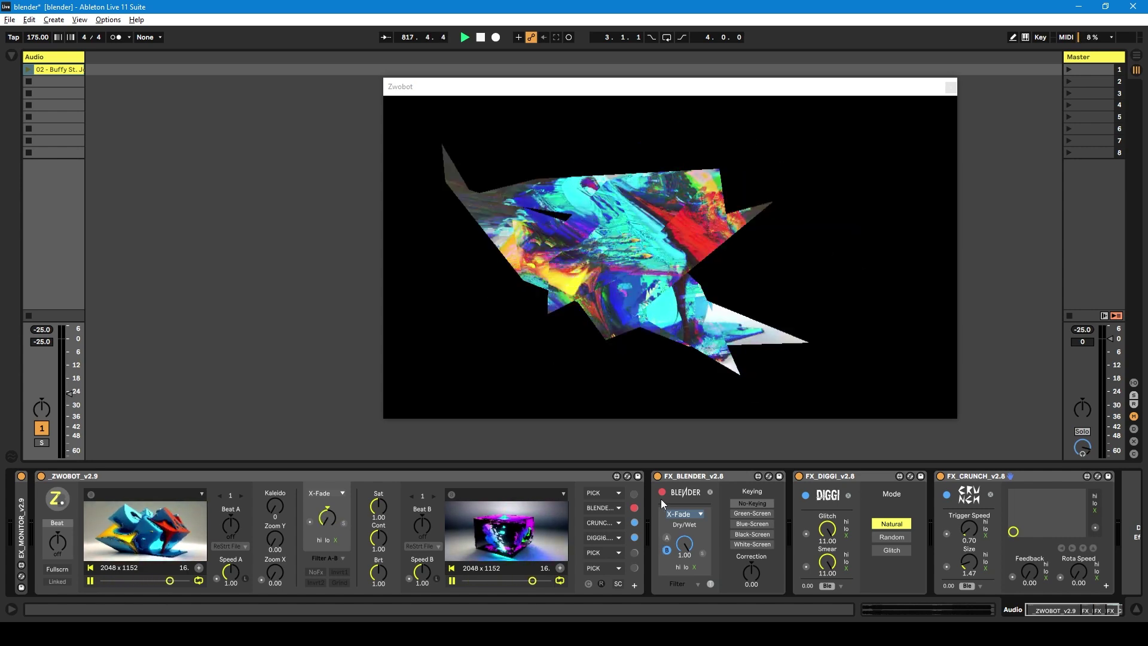
{"action": "left_click", "coordinate": [662, 492]}
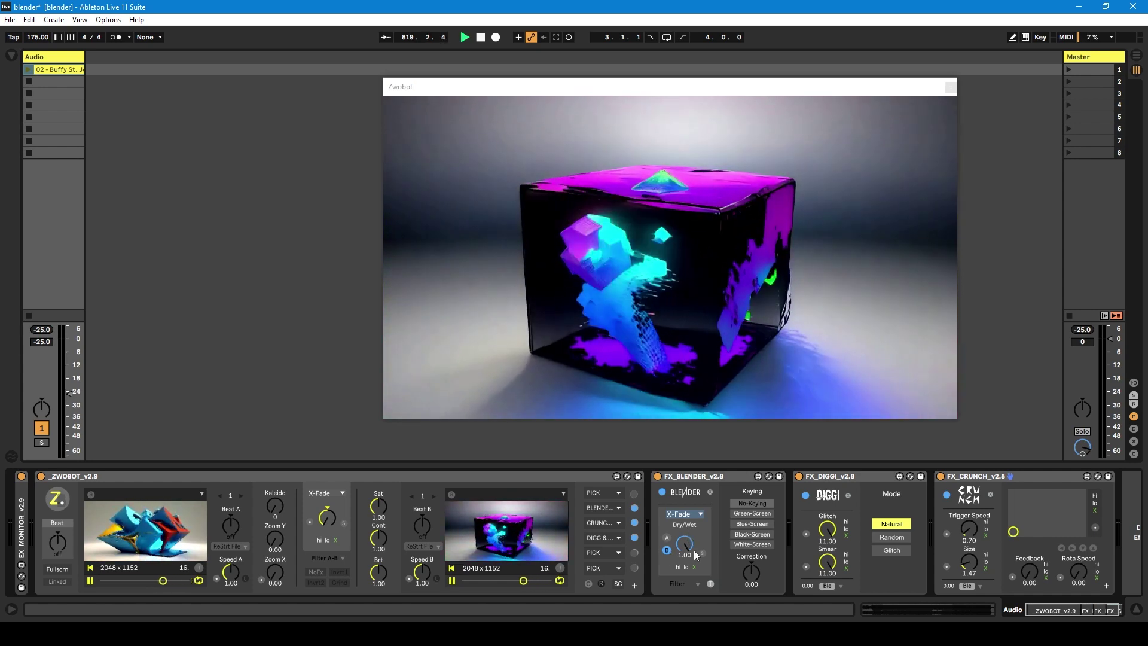
Sweep the Blender Dry/Wet from fully dry to two-thirds wet and nearly full cube clip
{"action": "left_click_drag", "start_coordinate": [685, 545], "coordinate": [686, 604]}
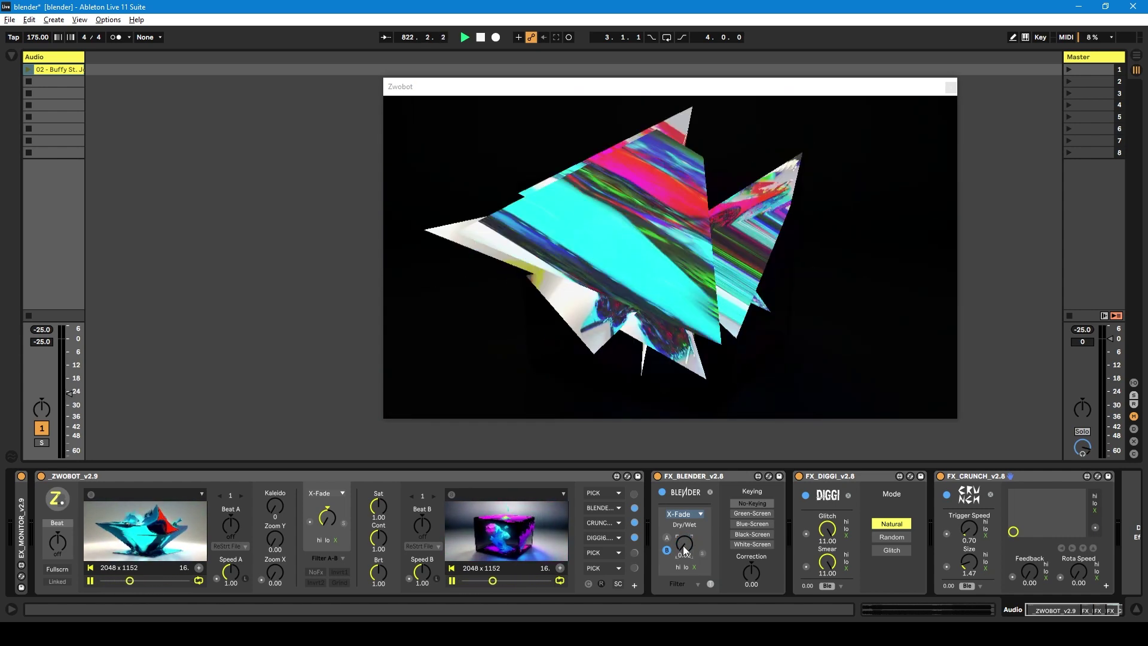
{"action": "mouse_move", "coordinate": [685, 550]}
{"action": "left_mouse_down"}
{"action": "mouse_move", "coordinate": [685, 514]}
{"action": "mouse_move", "coordinate": [685, 528]}
{"action": "left_mouse_up"}
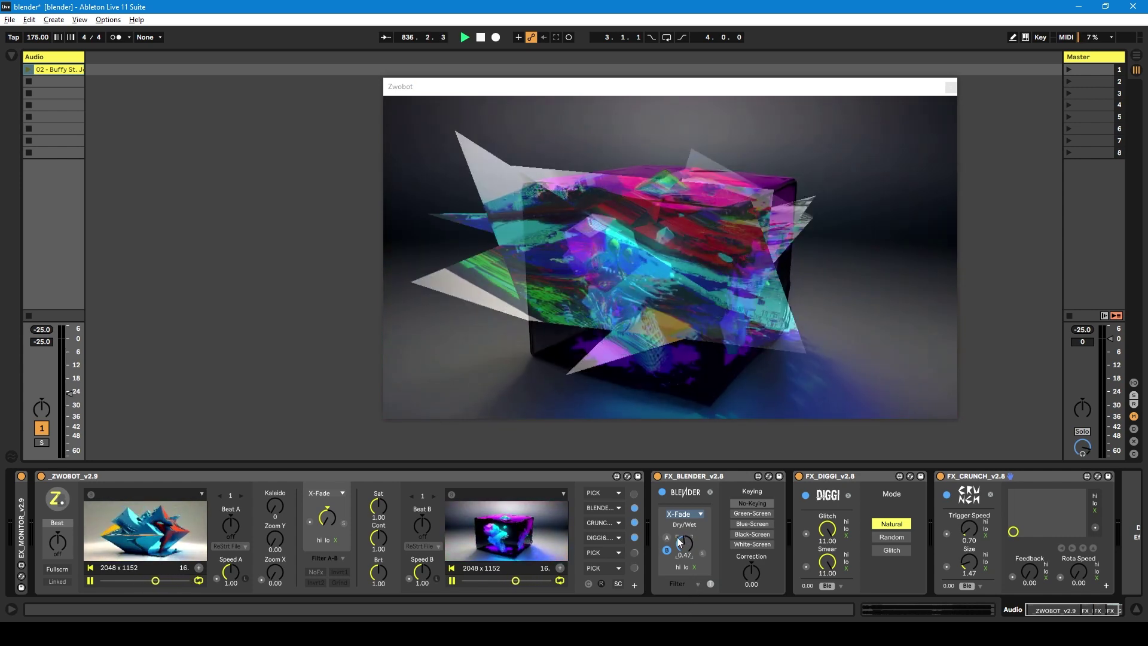
{"action": "mouse_move", "coordinate": [683, 543]}
{"action": "left_mouse_down"}
{"action": "mouse_move", "coordinate": [684, 514]}
{"action": "mouse_move", "coordinate": [694, 559]}
{"action": "left_mouse_up"}
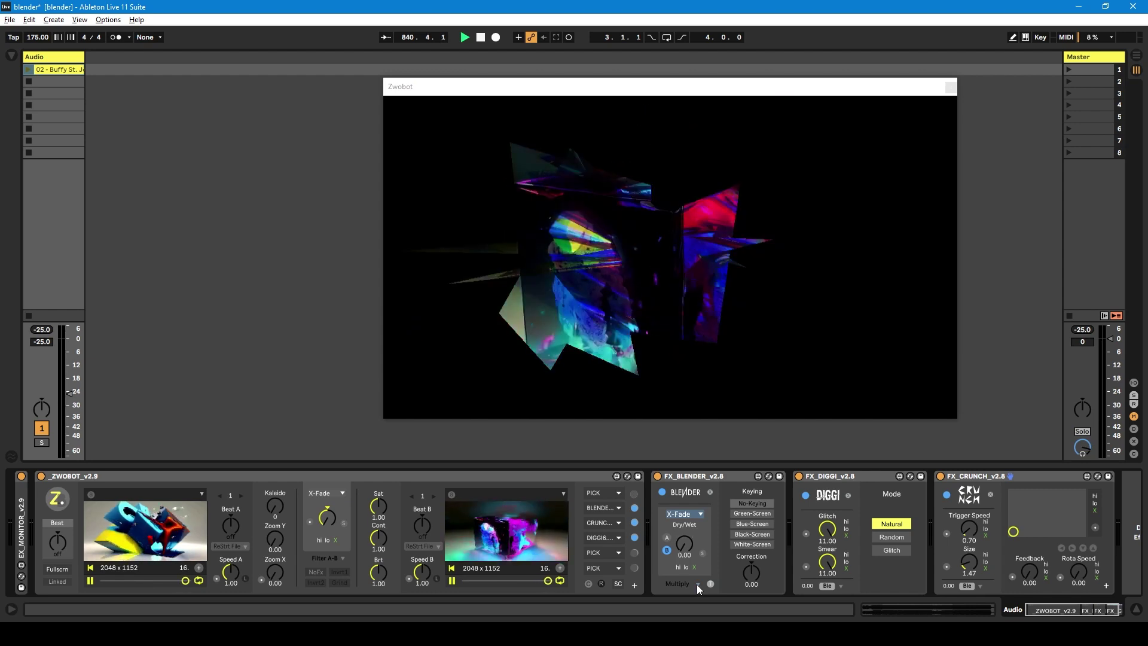
Scroll the blend mode to Hardlight and back to Filter, select clip A, and raise Dry/Wet
{"action": "scroll", "coordinate": [697, 583], "scroll_direction": "down", "scroll_amount": 1}
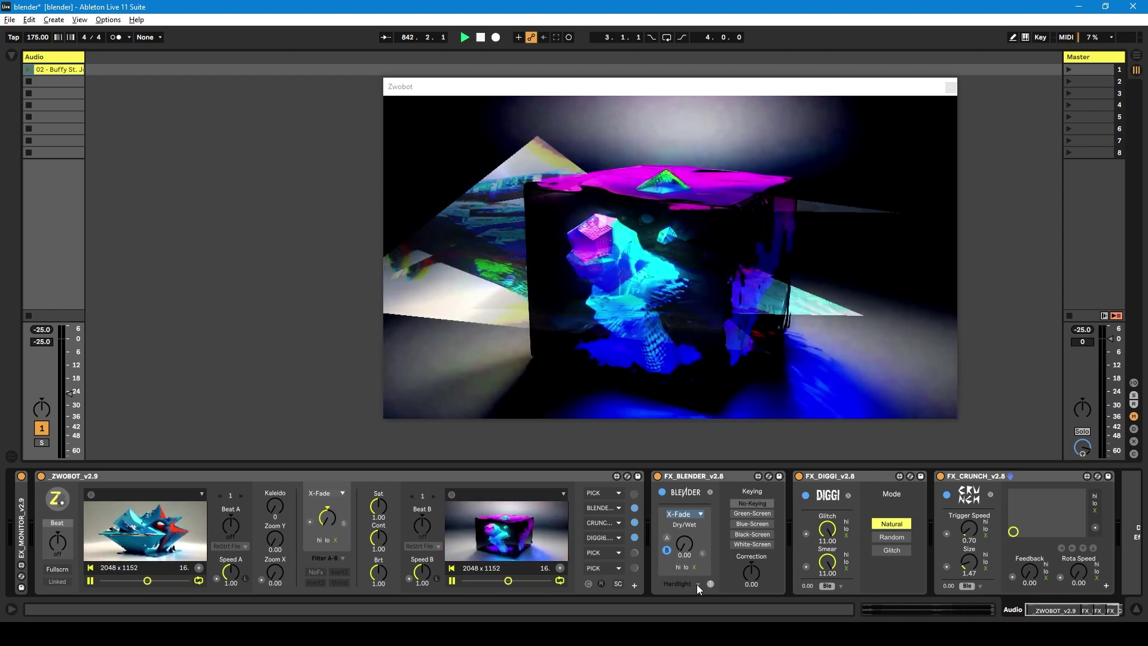
{"action": "scroll", "coordinate": [697, 584], "scroll_direction": "up", "scroll_amount": 1}
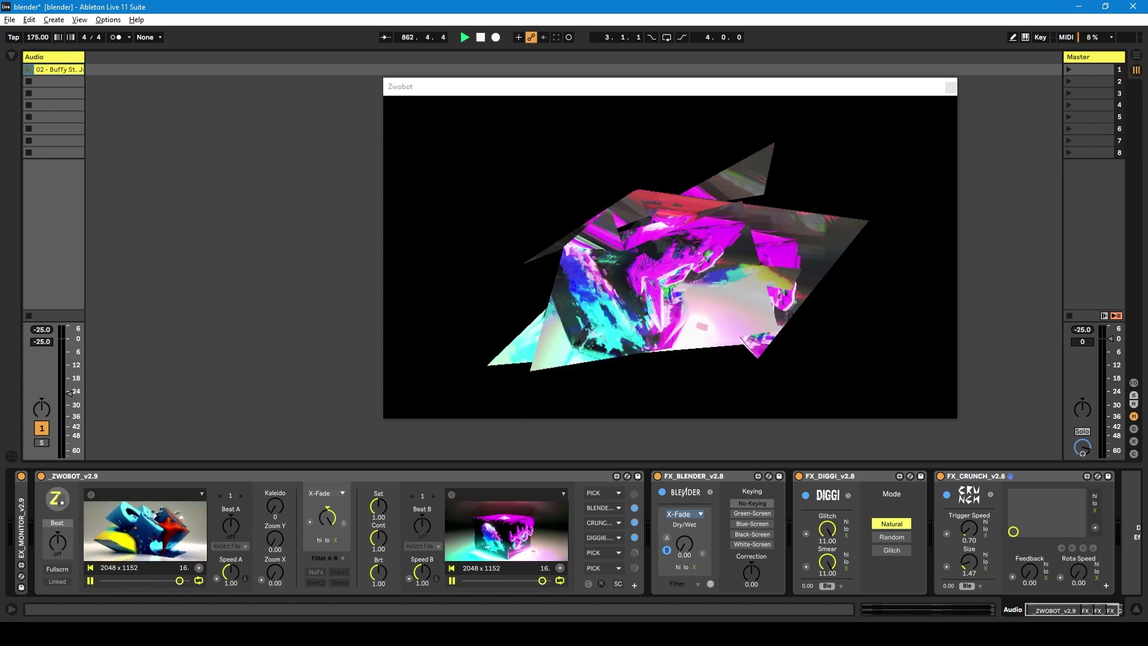
{"action": "left_click", "coordinate": [666, 537]}
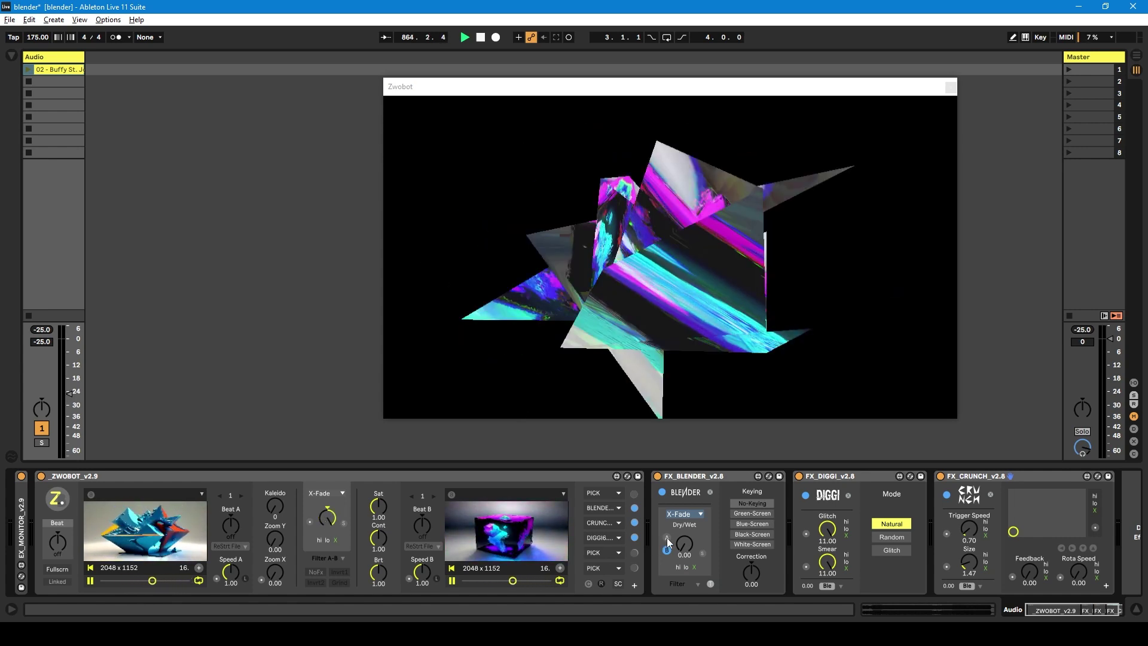
{"action": "left_click_drag", "start_coordinate": [677, 547], "coordinate": [684, 580]}
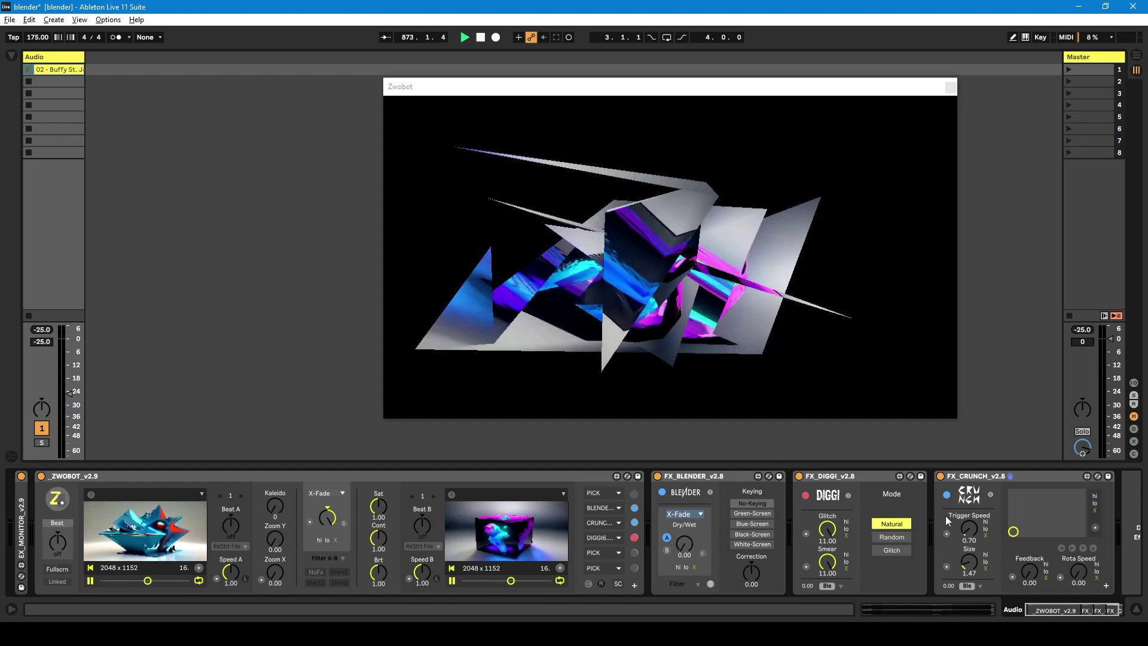
Set Blender Dry/Wet to 1.00 and audition Blue, Green and Black keying with Correction adjustments
{"action": "left_click", "coordinate": [753, 524]}
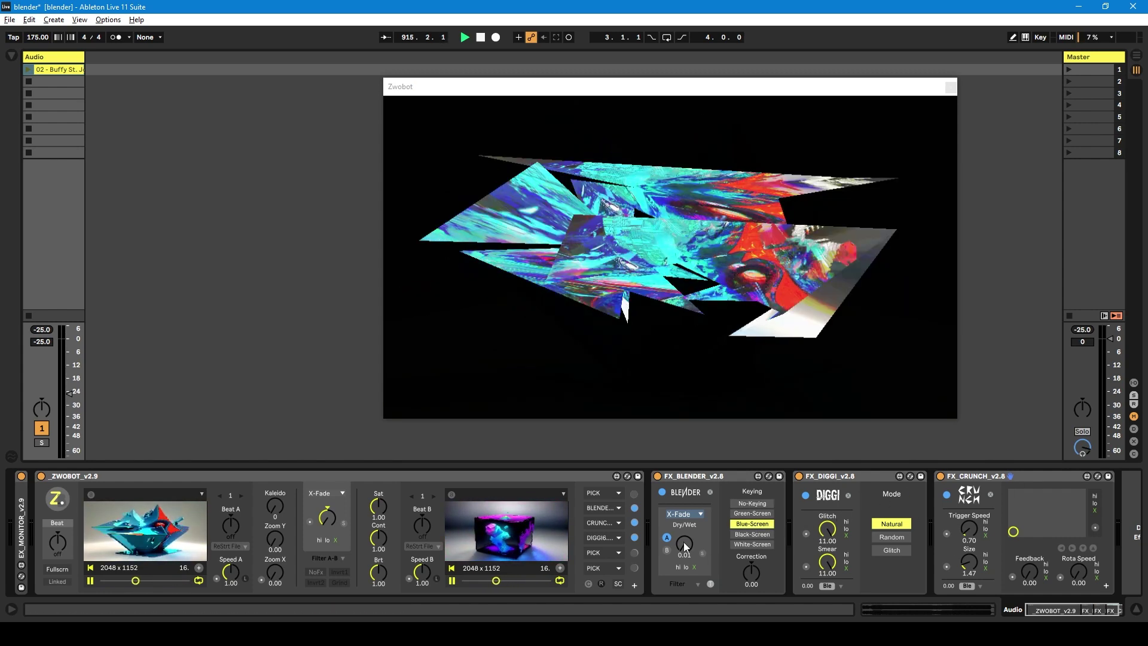
{"action": "left_click_drag", "start_coordinate": [684, 546], "coordinate": [684, 502]}
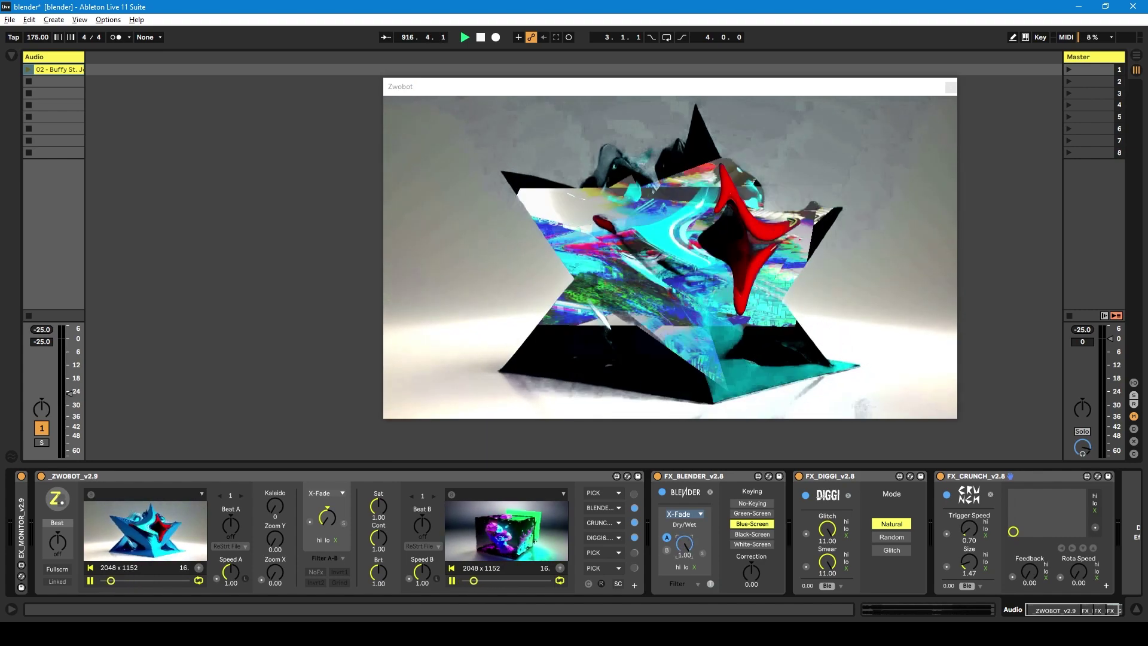
{"action": "left_click", "coordinate": [745, 501]}
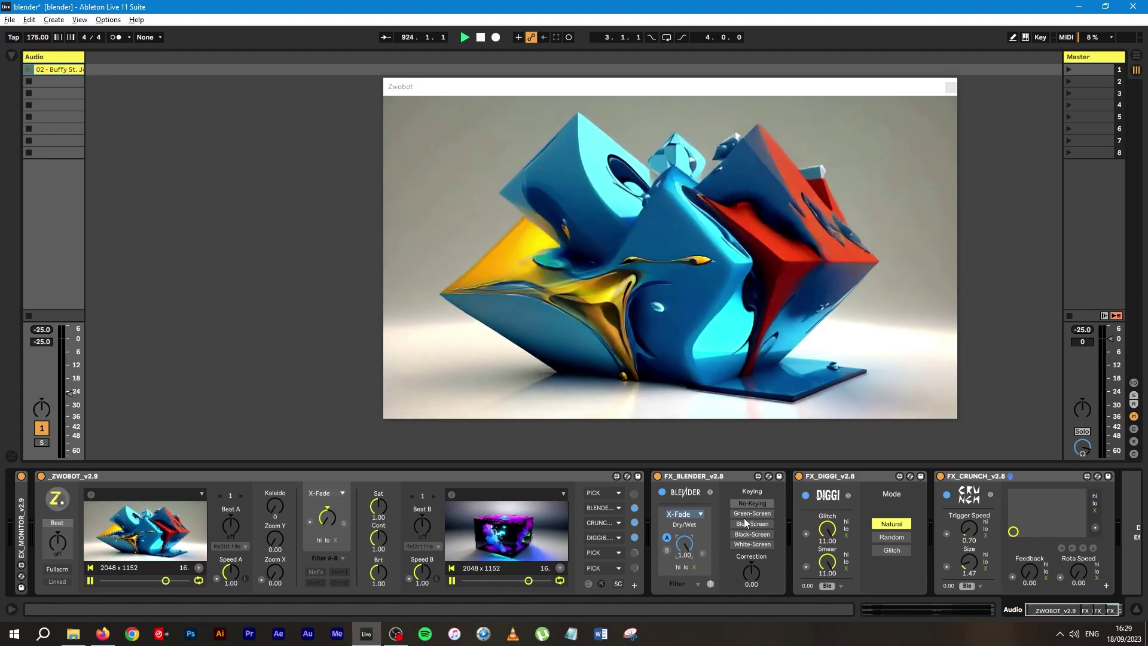
{"action": "left_click", "coordinate": [748, 528]}
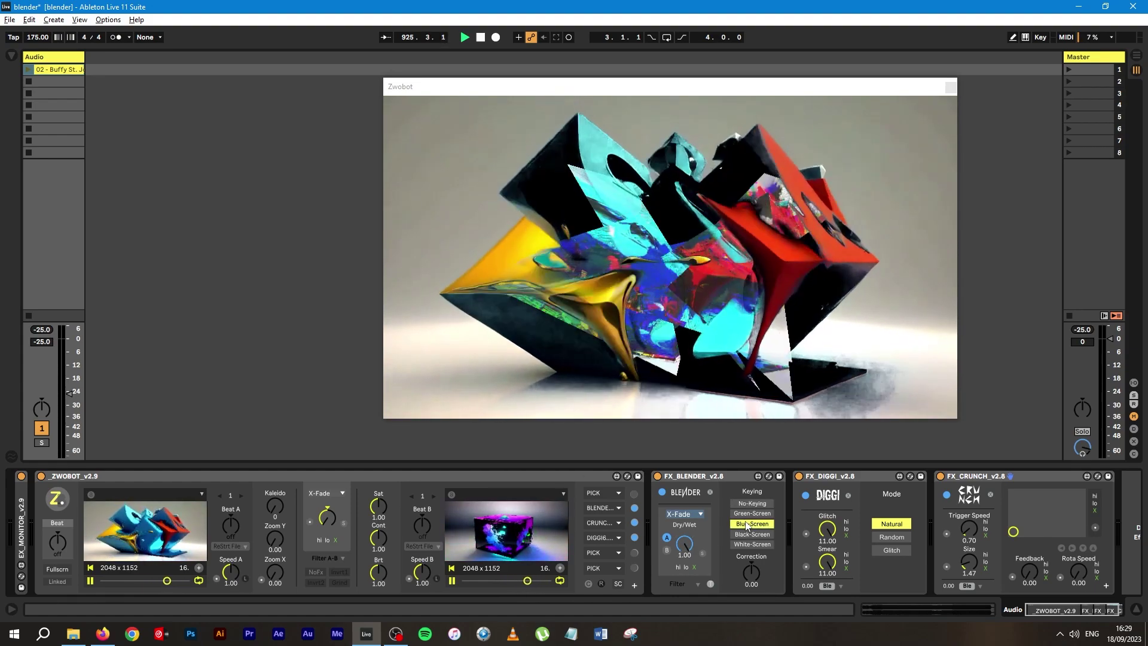
{"action": "left_click", "coordinate": [752, 514]}
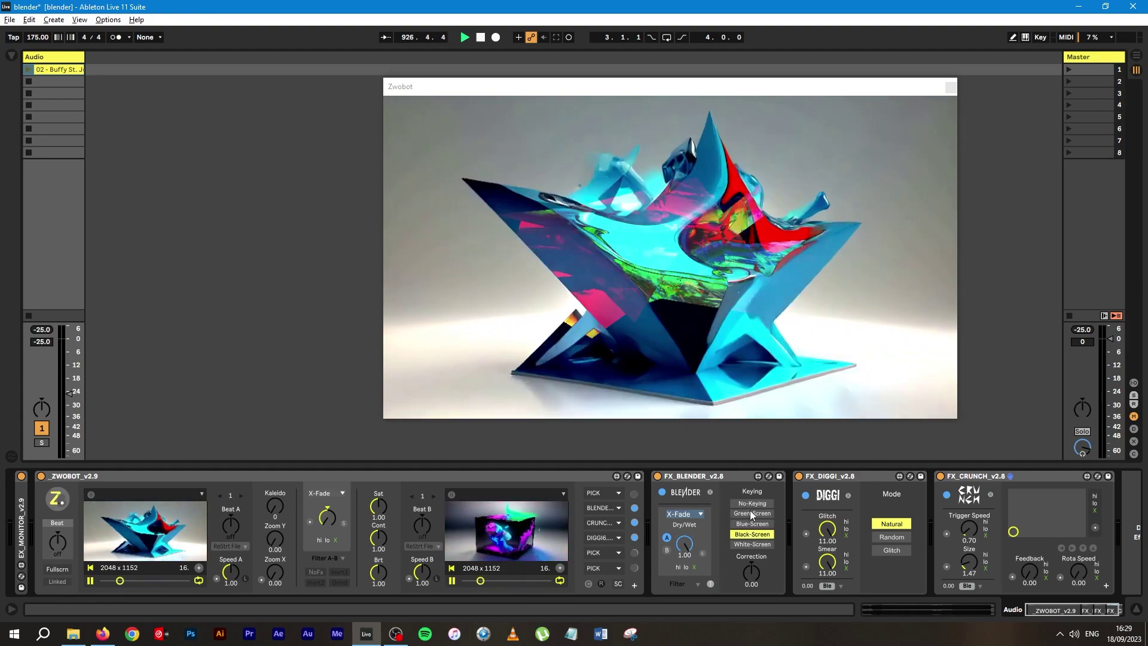
{"action": "left_click", "coordinate": [753, 535]}
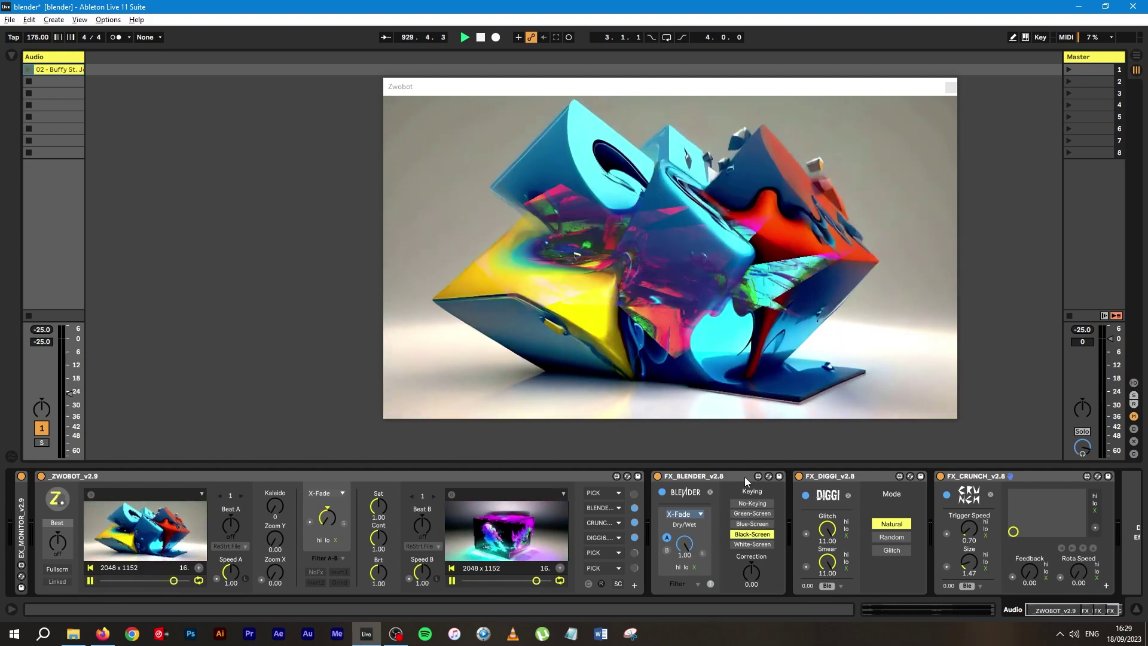
{"action": "left_click_drag", "start_coordinate": [754, 570], "coordinate": [754, 513]}
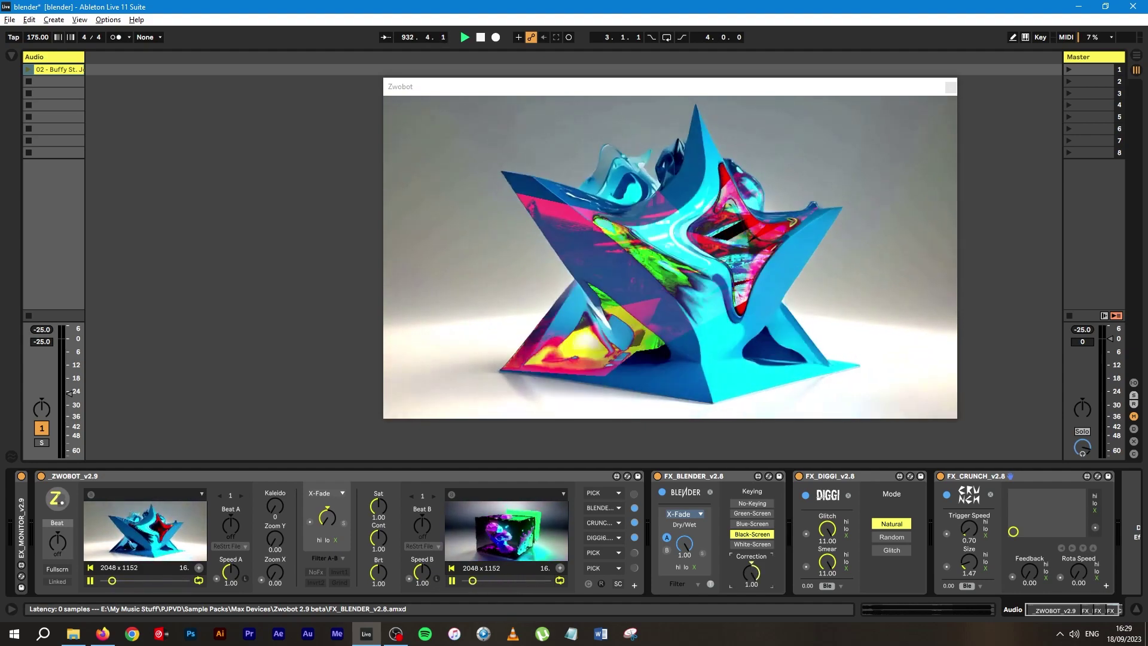
{"action": "mouse_move", "coordinate": [754, 513]}
{"action": "left_mouse_down"}
{"action": "mouse_move", "coordinate": [754, 603]}
{"action": "mouse_move", "coordinate": [754, 513]}
{"action": "left_mouse_up"}
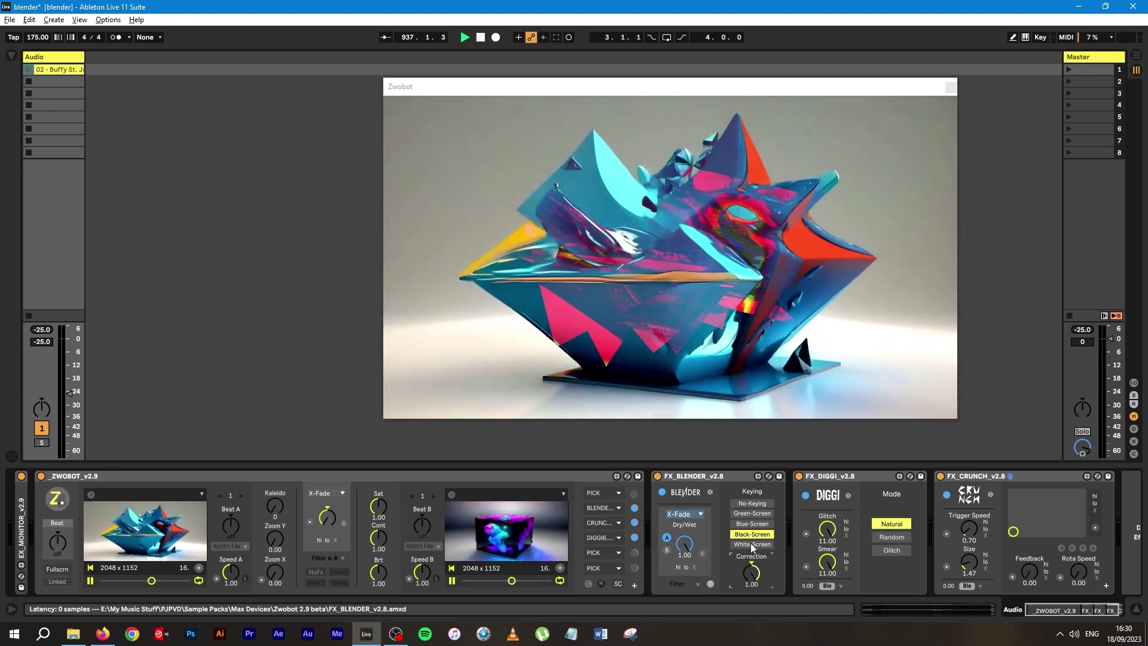
Try White and Blue keying again, then settle on No-Keying
{"action": "left_click", "coordinate": [752, 544]}
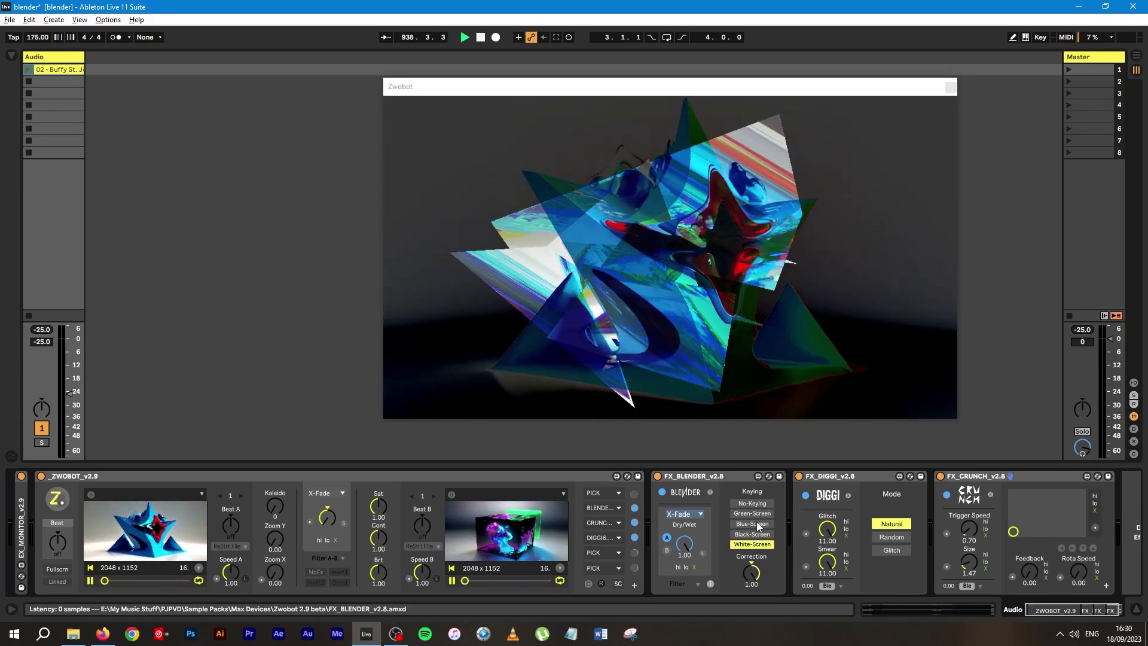
{"action": "left_click", "coordinate": [755, 523]}
{"action": "left_click", "coordinate": [759, 503]}
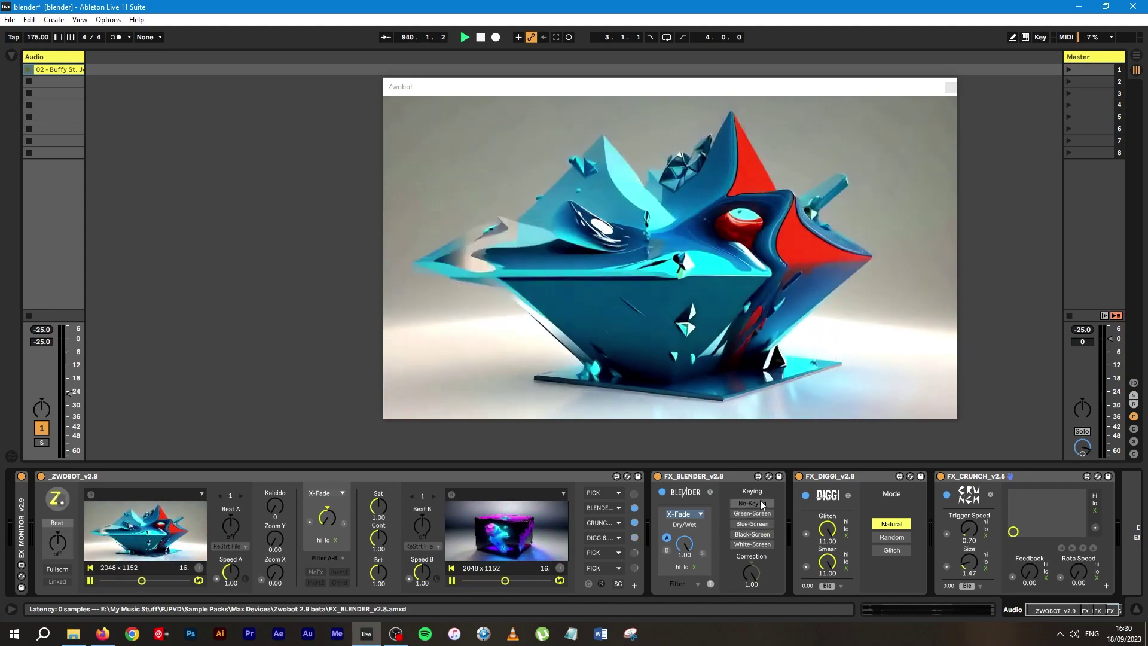
{"action": "left_click", "coordinate": [756, 543]}
{"action": "left_click", "coordinate": [760, 522]}
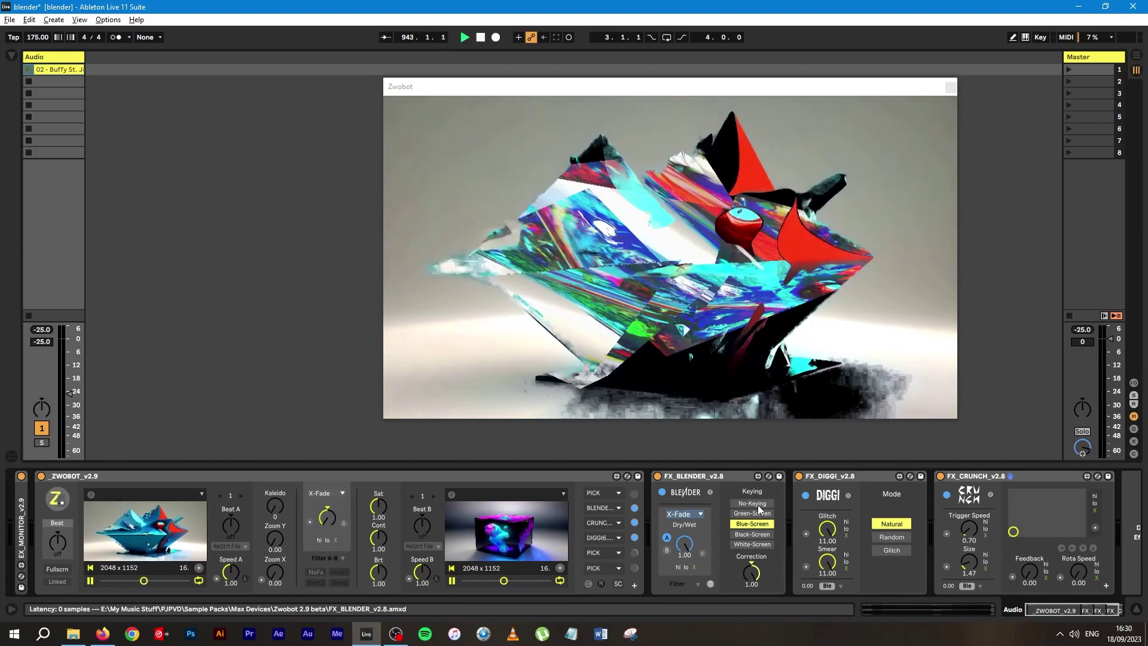
{"action": "left_click", "coordinate": [758, 505]}
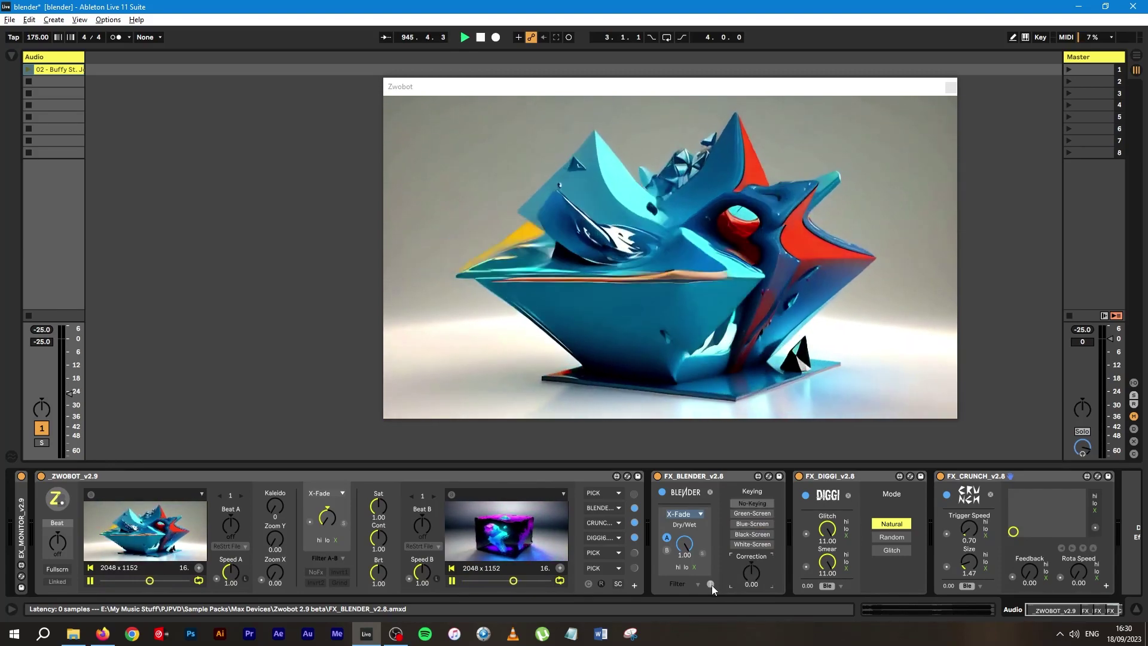
Toggle the Blender filter option on, off and back on
{"action": "left_click", "coordinate": [711, 584]}
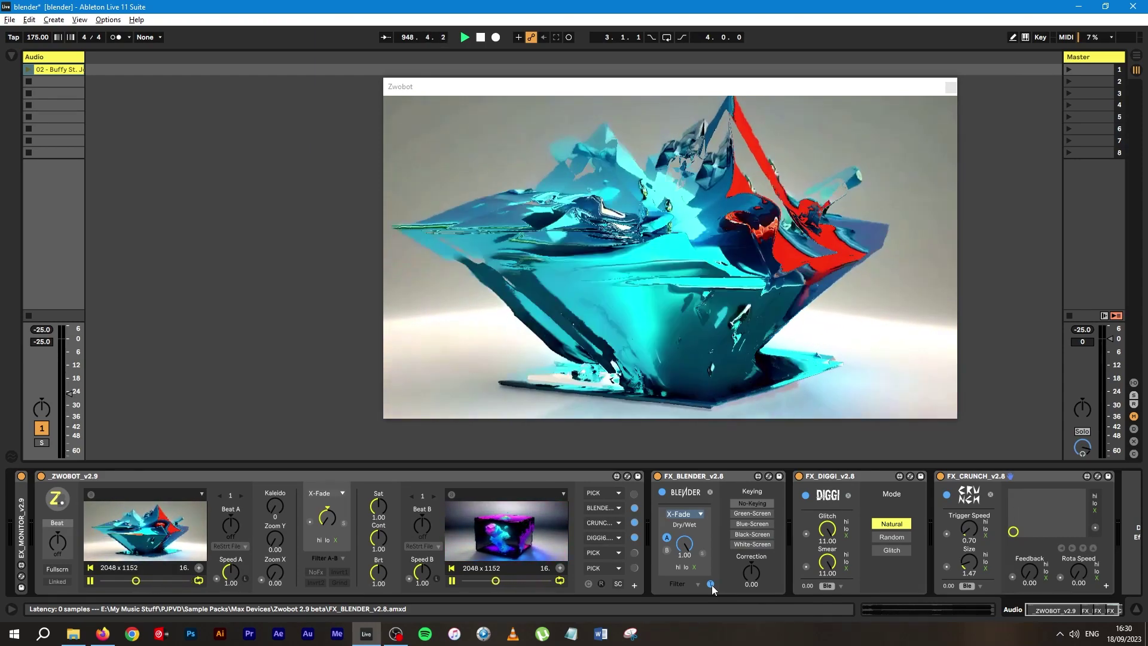
{"action": "left_click", "coordinate": [710, 584]}
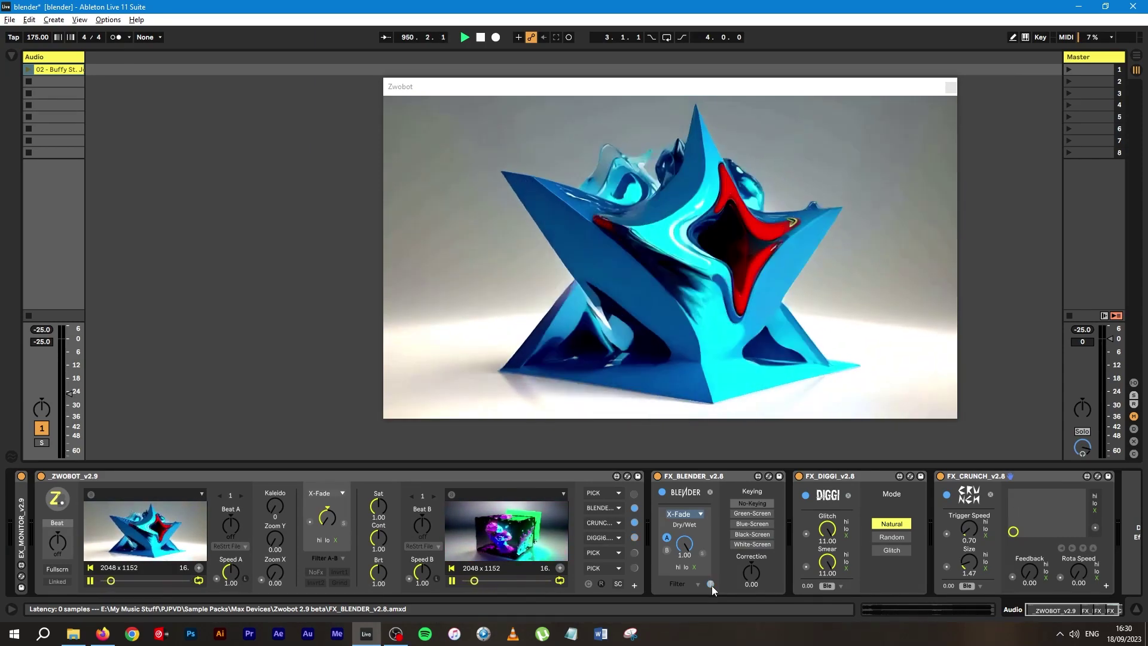
{"action": "left_click", "coordinate": [710, 584]}
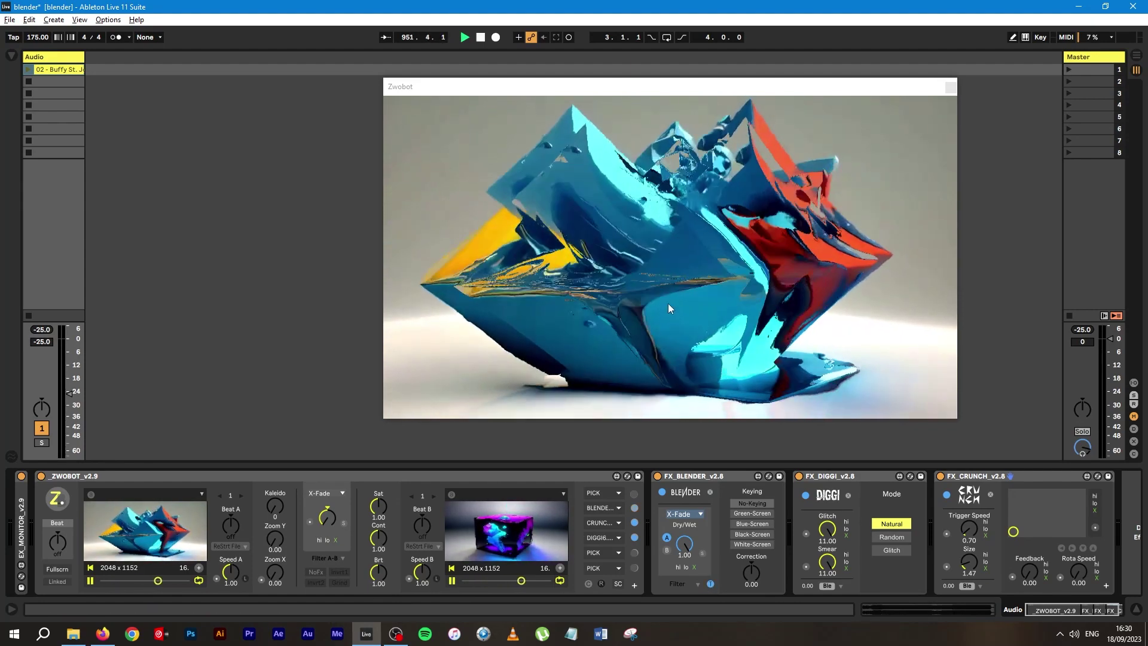
Try Blue-Screen keying then No-Keying, and scroll the blend mode to Hardlight and back to Filter
{"action": "left_click", "coordinate": [741, 523]}
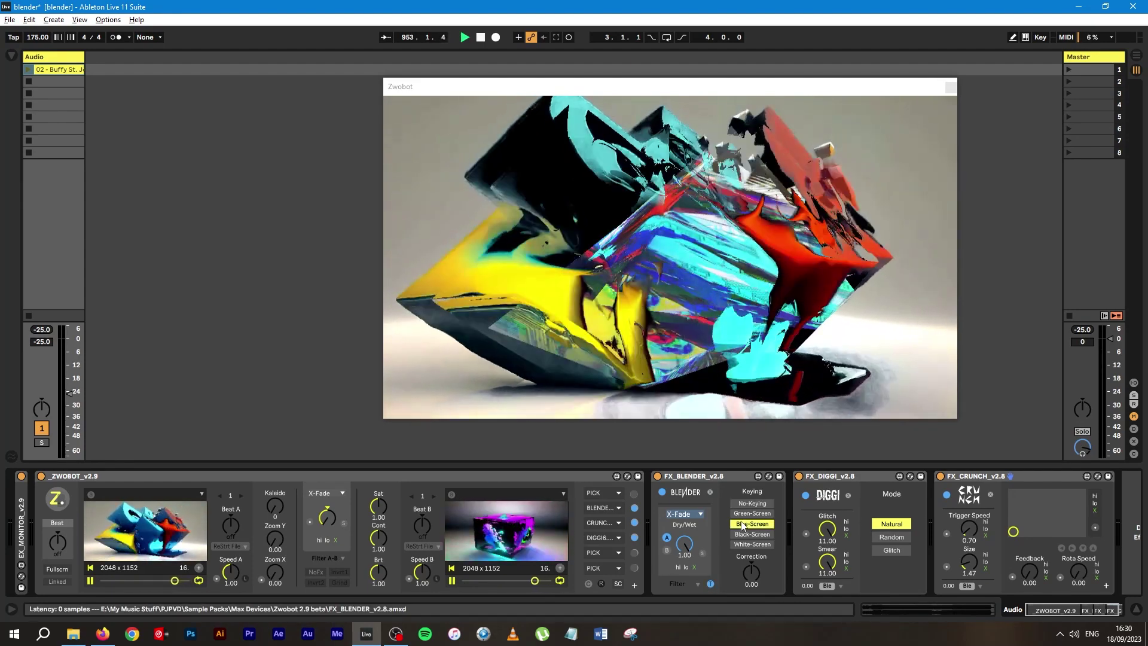
{"action": "left_click", "coordinate": [745, 504]}
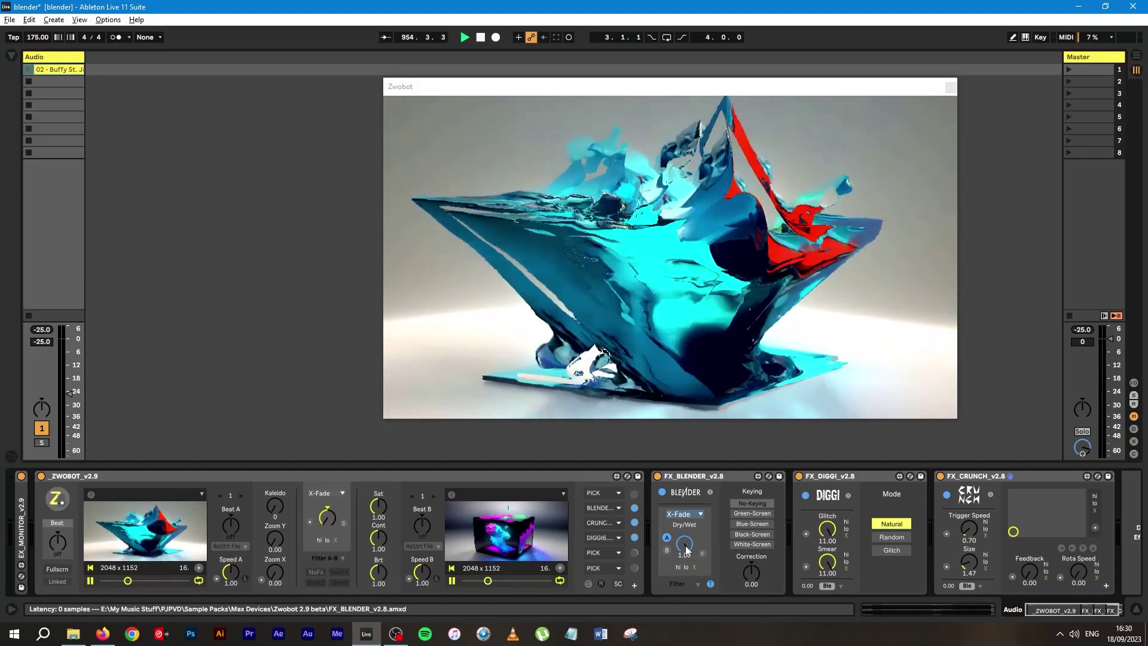
{"action": "scroll", "coordinate": [697, 585], "scroll_direction": "down", "scroll_amount": 2}
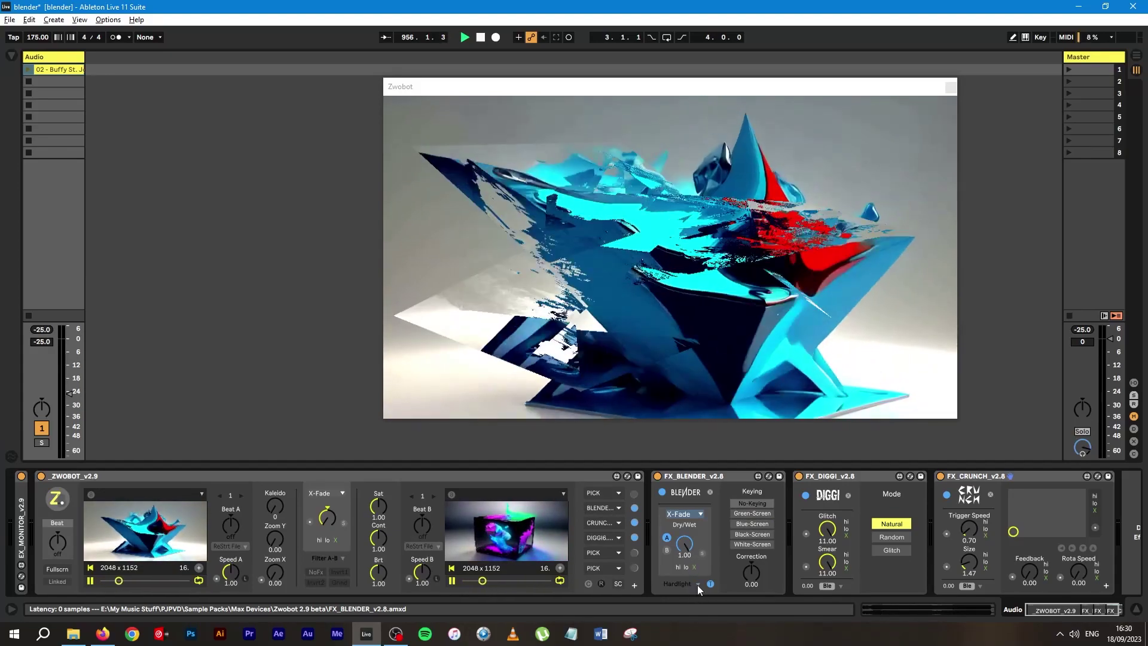
{"action": "scroll", "coordinate": [697, 585], "scroll_direction": "up", "scroll_amount": 2}
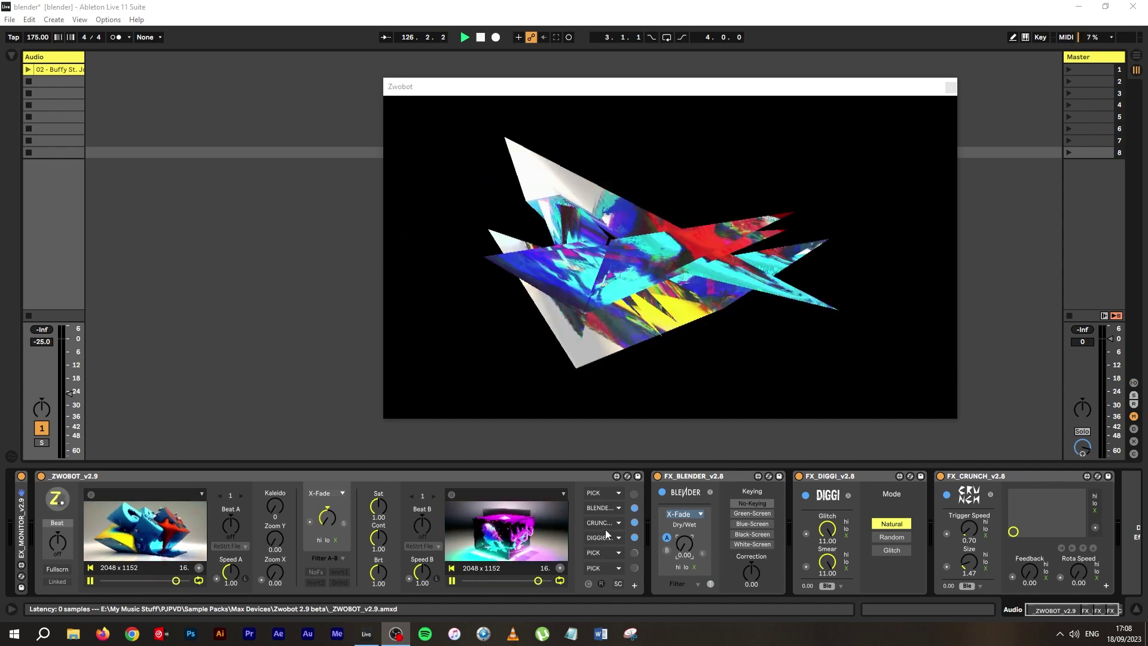
Expand Zwobot's chain, raise Blender mix to 0.87, then test Crunch first before returning it to slot 3
{"action": "left_click", "coordinate": [634, 585]}
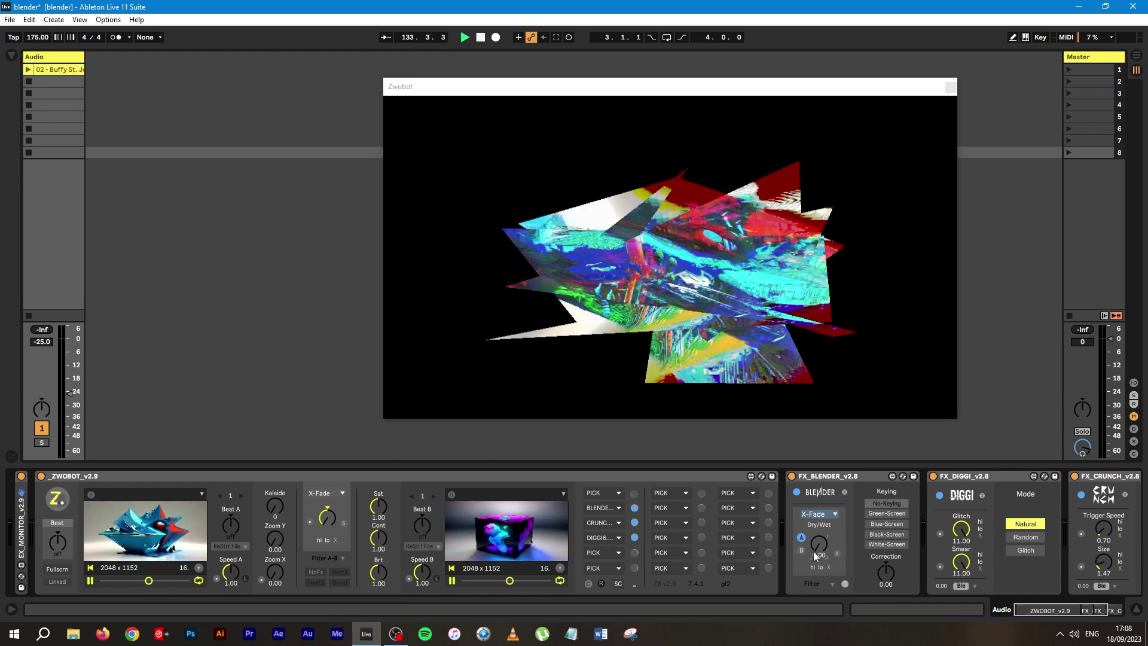
{"action": "left_click_drag", "start_coordinate": [819, 544], "coordinate": [819, 499]}
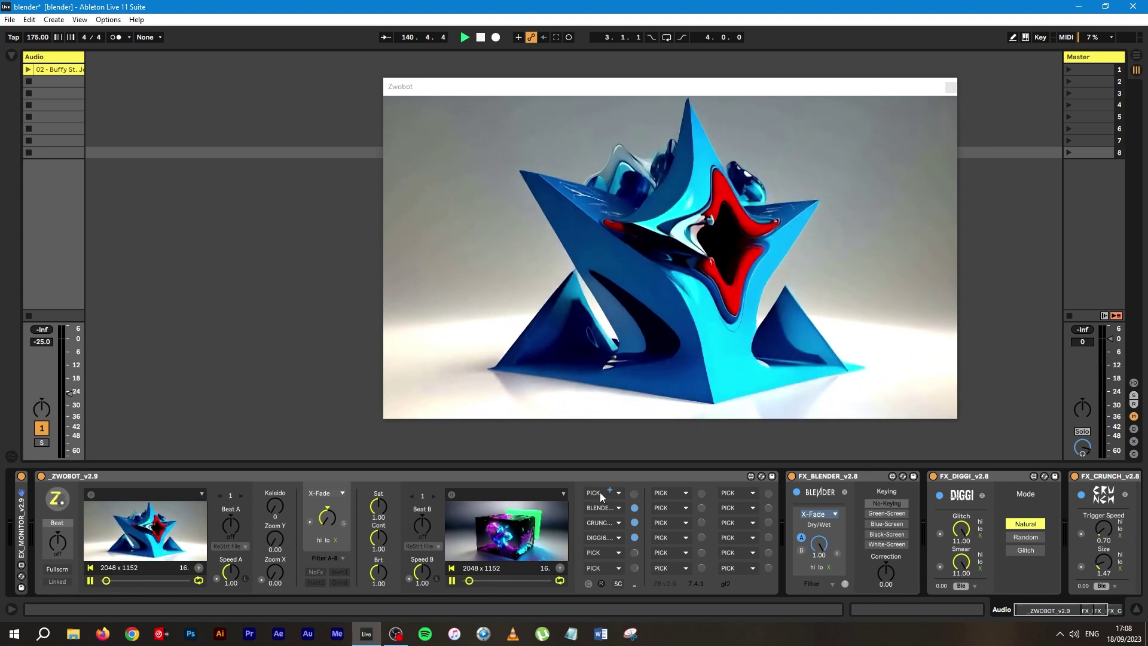
{"action": "left_click_drag", "start_coordinate": [601, 493], "coordinate": [600, 493]}
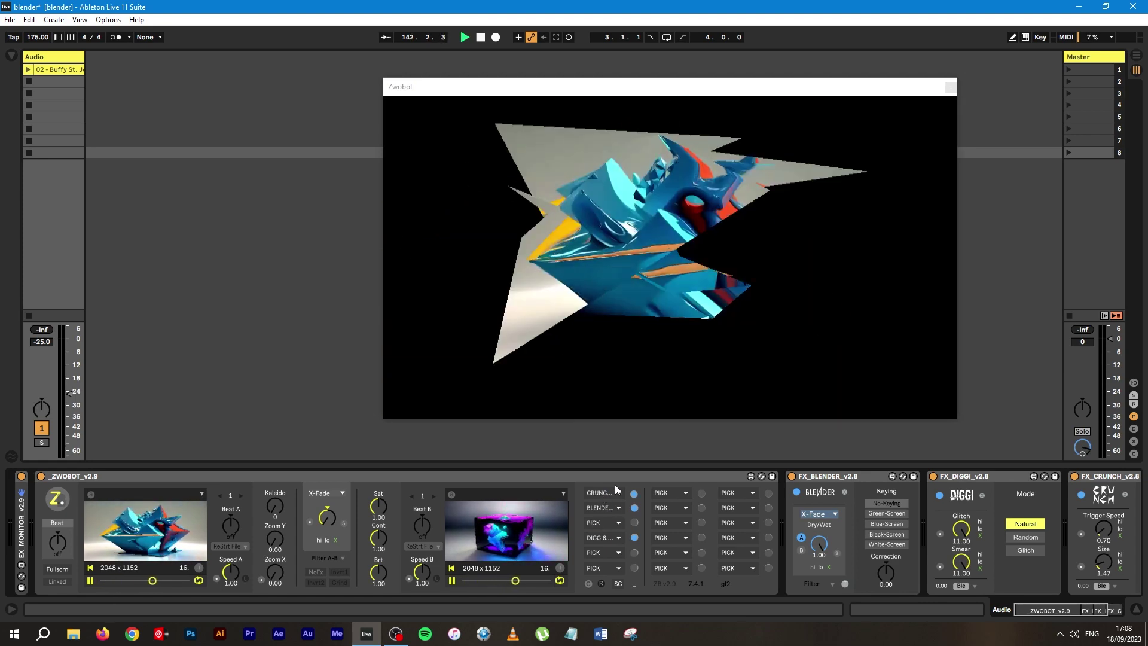
{"action": "left_click_drag", "start_coordinate": [818, 543], "coordinate": [819, 577]}
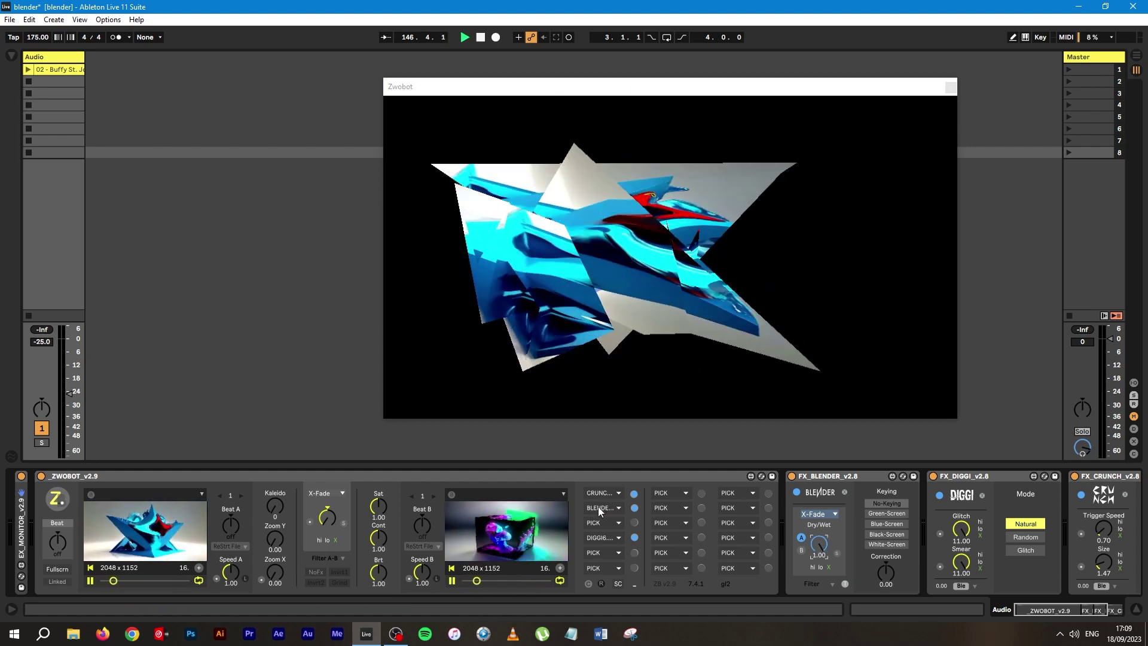
{"action": "left_click_drag", "start_coordinate": [602, 491], "coordinate": [598, 523]}
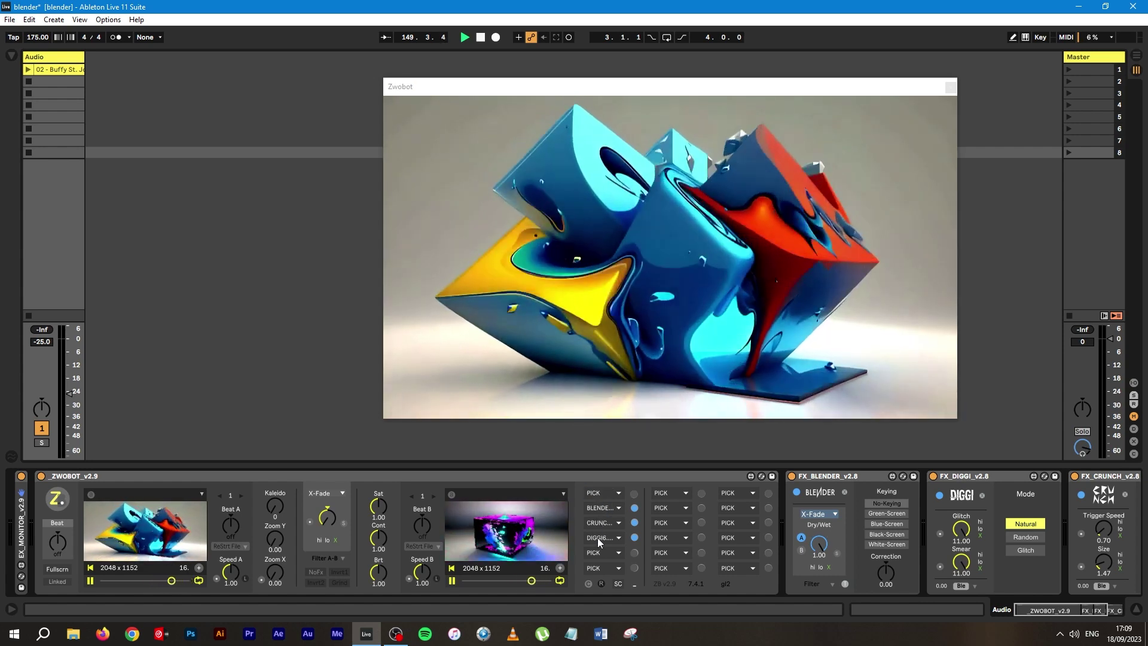